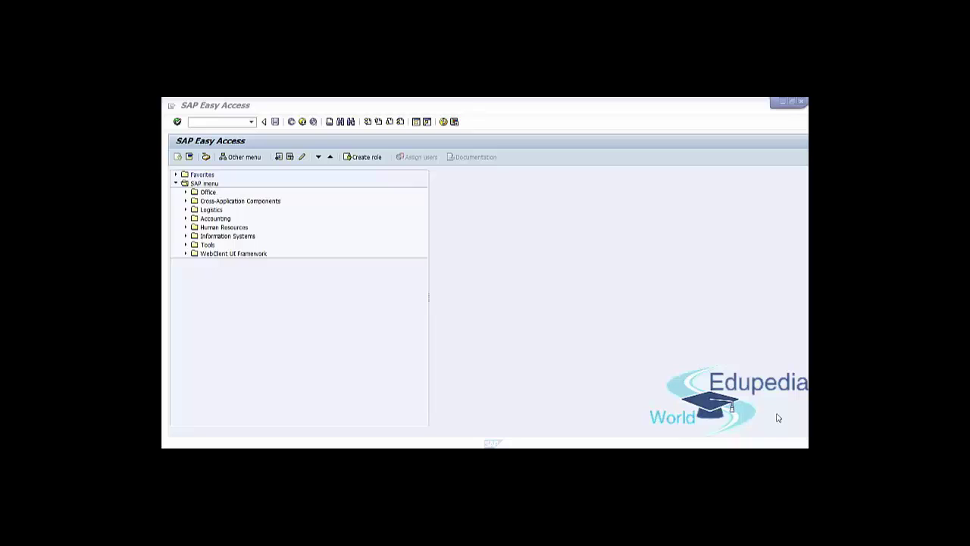
Run transaction SPRO and open the SAP Reference IMG
left_click(215, 123)
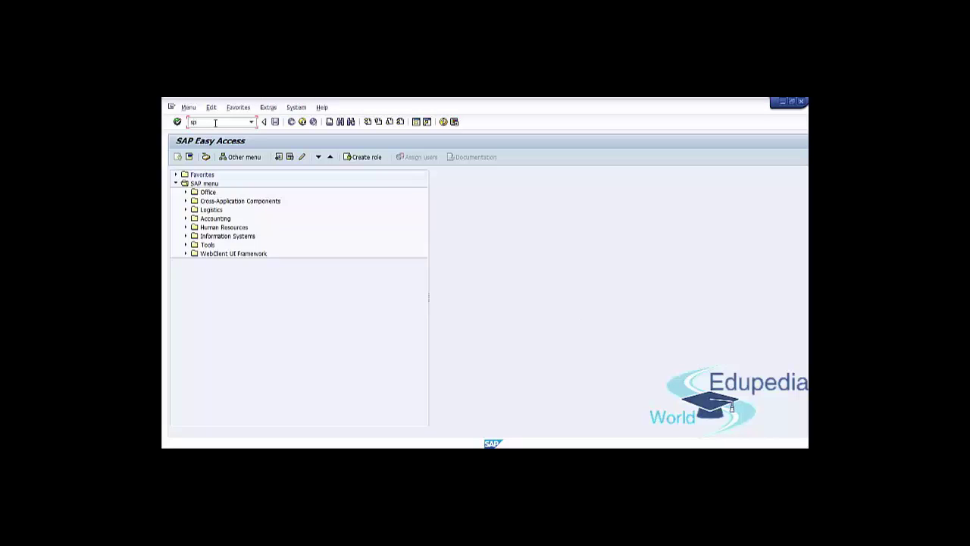
key("Return")
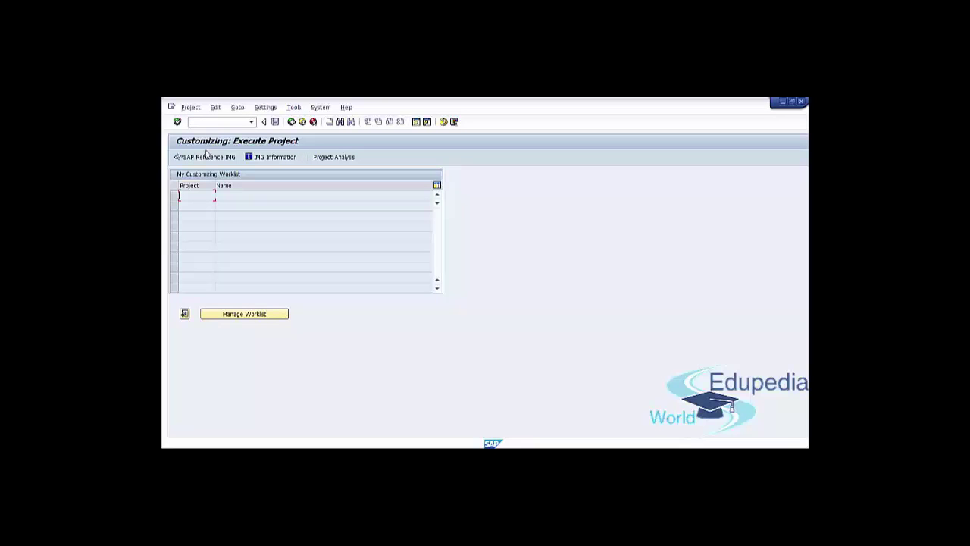
left_click(203, 158)
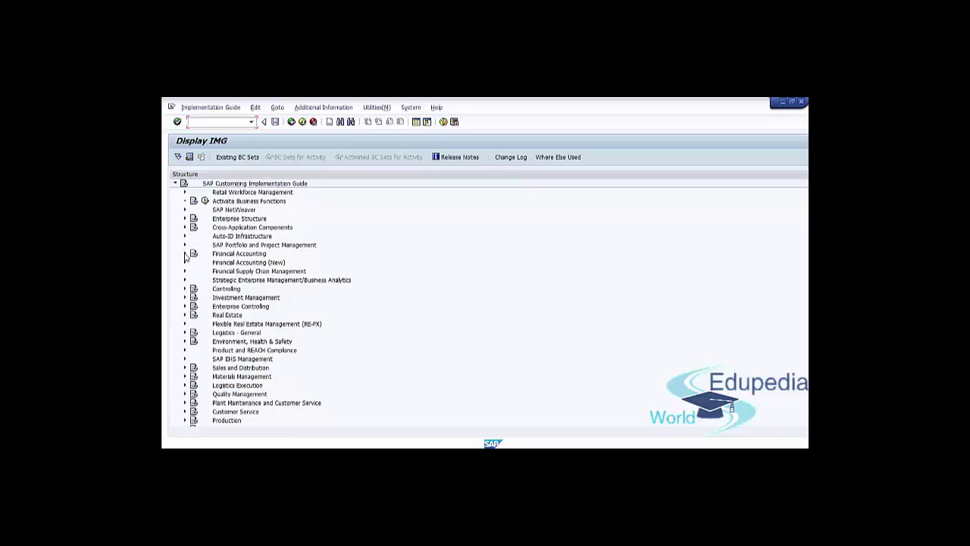
Open Assign Permitted Credit Control Areas to Company Code under Financial Accounting > Accounts Receivable and Accounts Payable > Credit Management > Credit Control Account
left_click(185, 255)
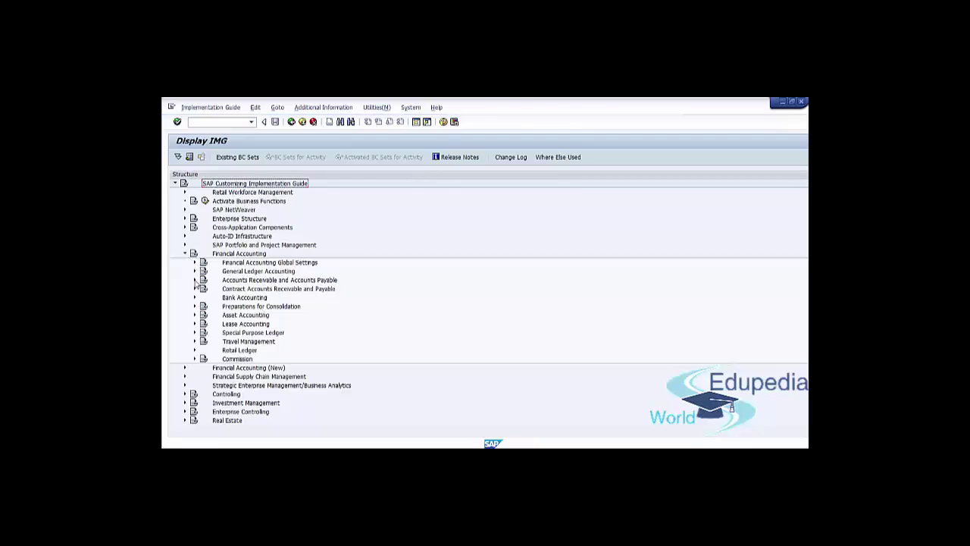
left_click(194, 281)
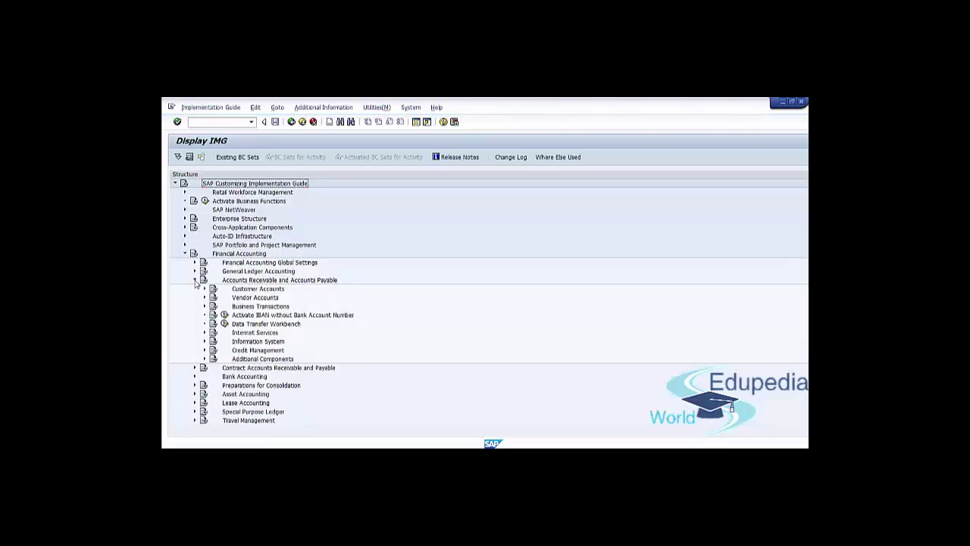
left_click(205, 351)
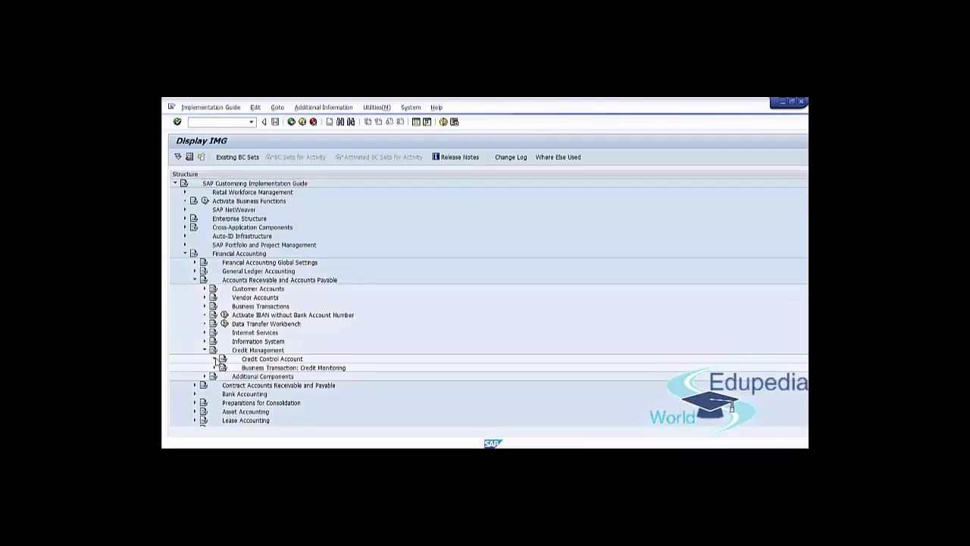
left_click(215, 359)
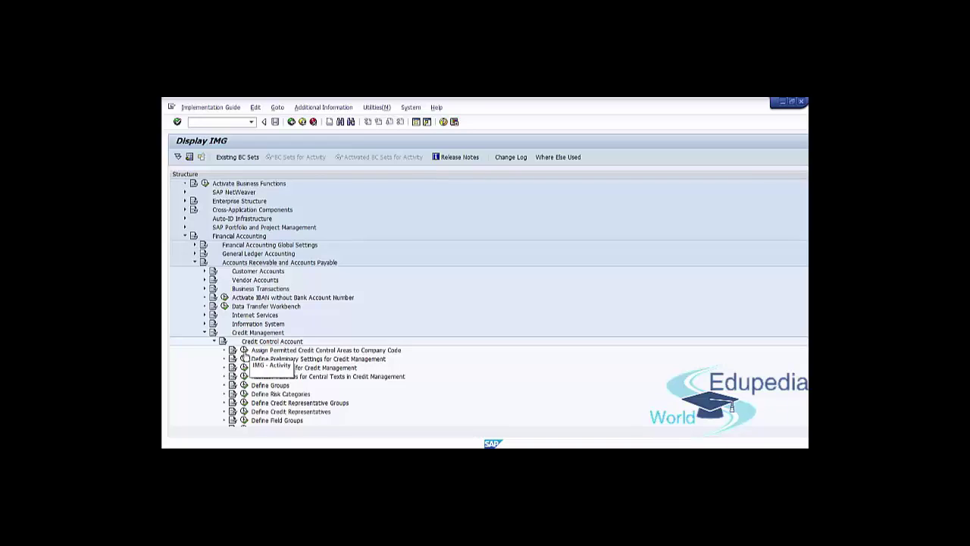
left_click(243, 350)
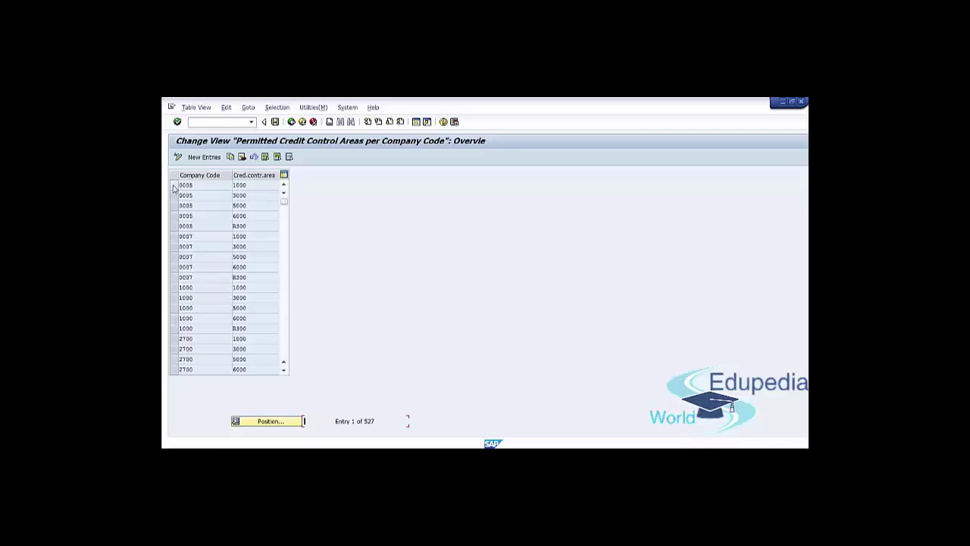
Copy the first company code entry, set its credit control area to 7878, and save the table
left_click(174, 187)
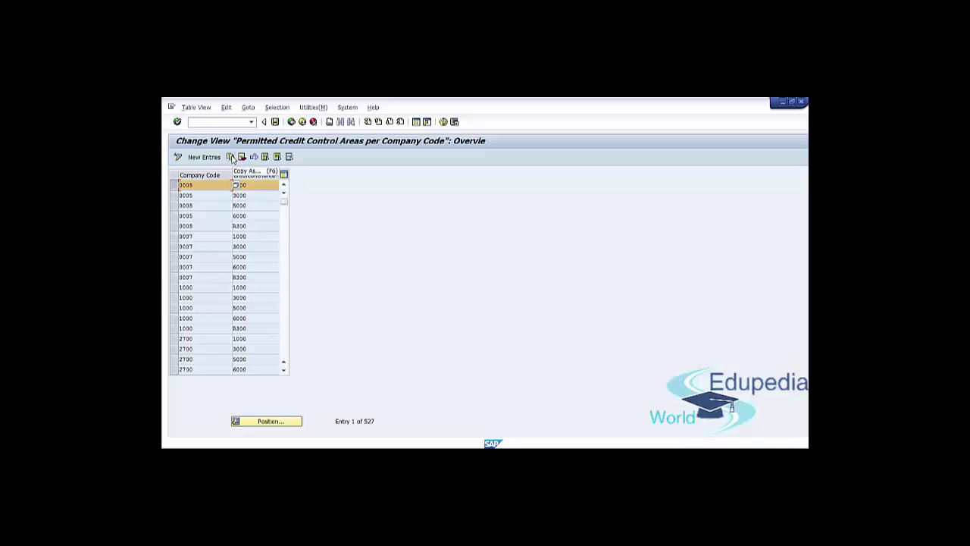
left_click(231, 158)
left_click(253, 185)
left_click_drag(253, 185, 161, 196)
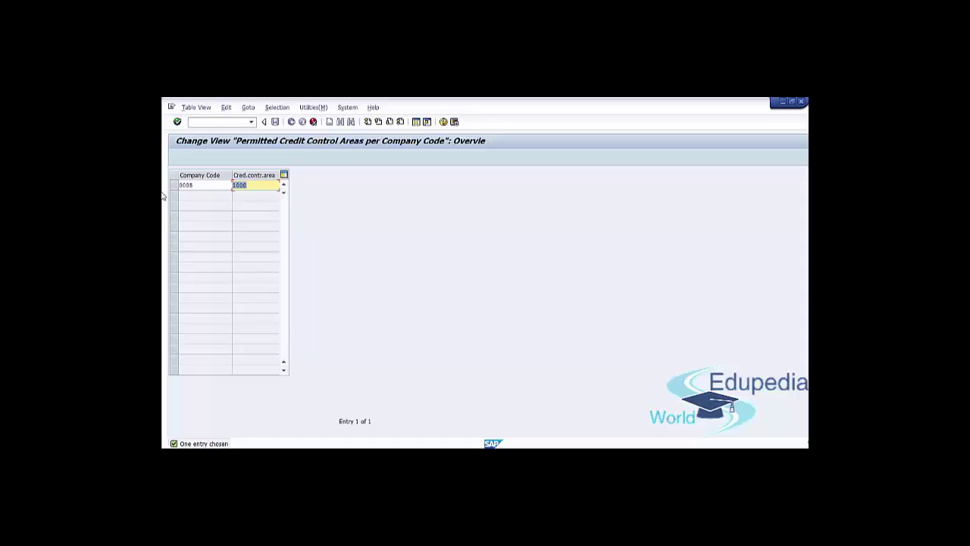
type("7878")
key("Return")
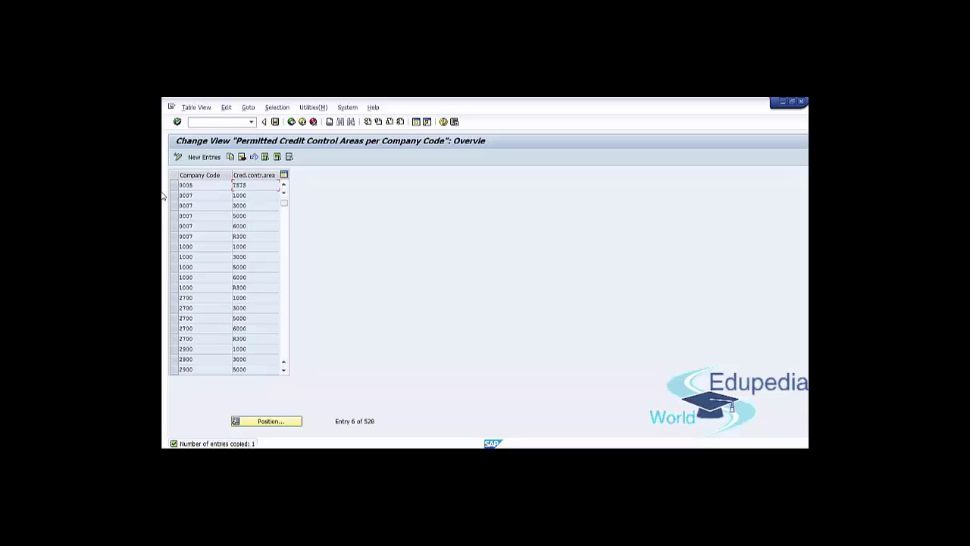
left_click(279, 124)
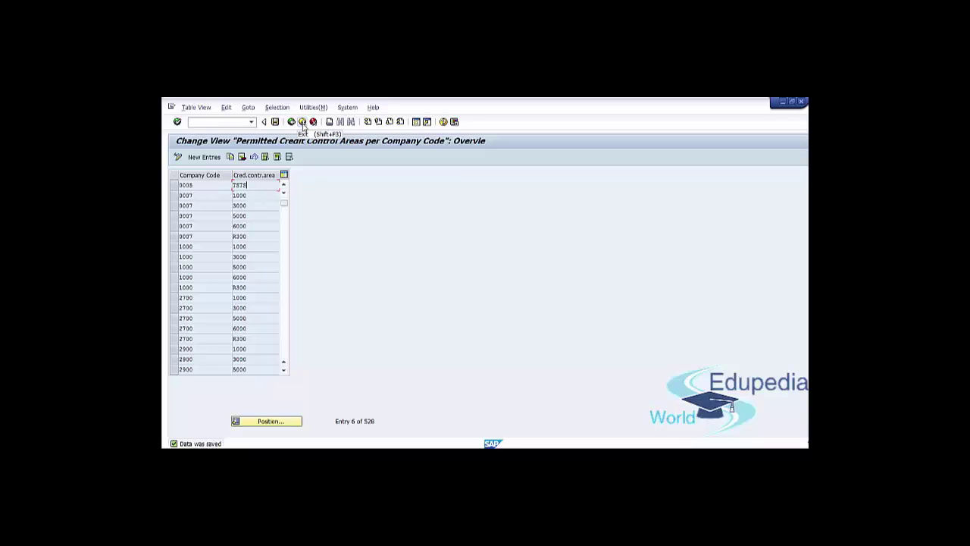
Exit the permitted credit control areas table and the customizing screens back to SAP Easy Access
left_click(301, 127)
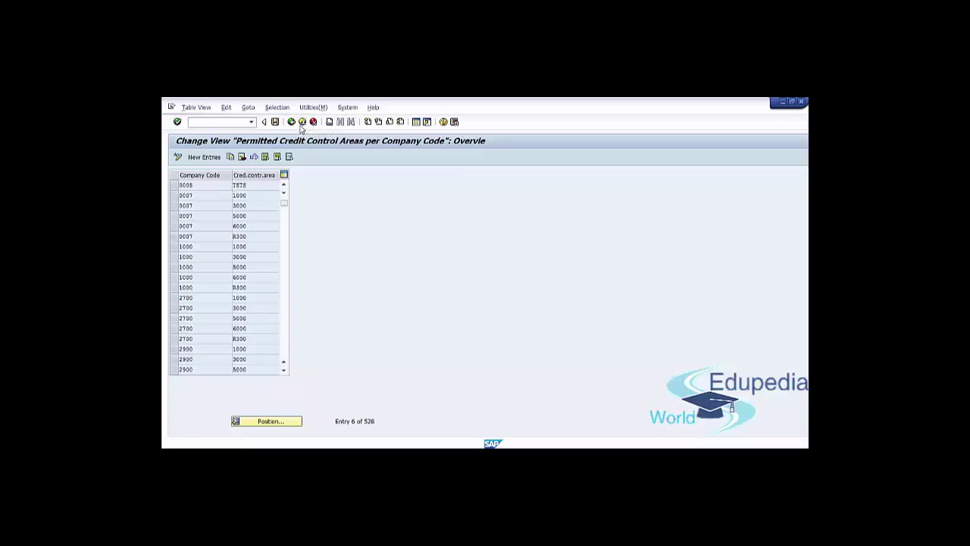
left_click(301, 128)
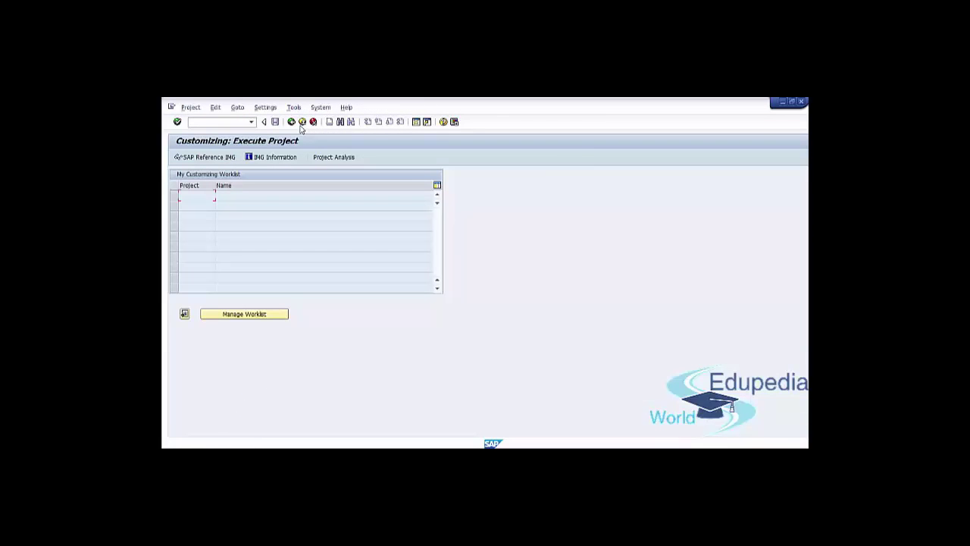
left_click(301, 127)
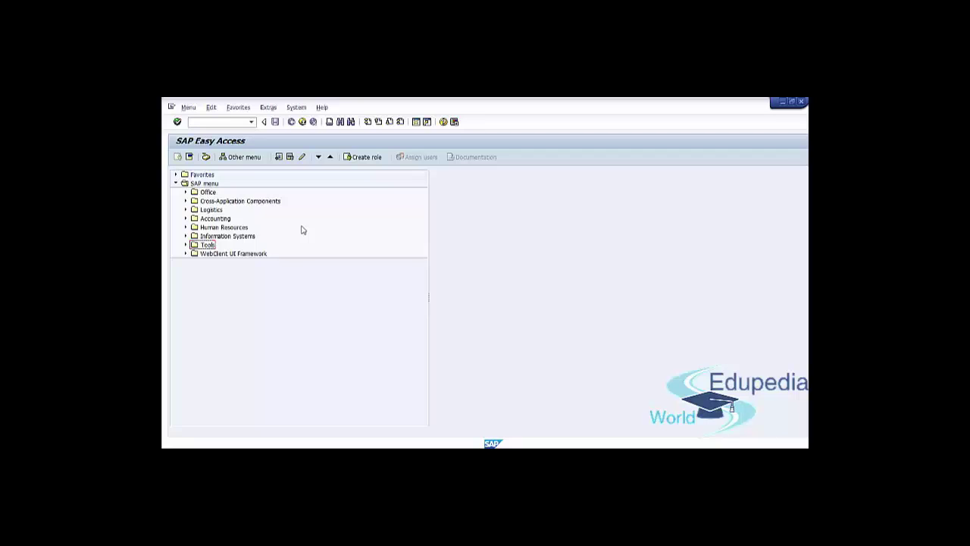
Start transaction SPRO again and display the SAP Reference IMG structure
left_click(223, 124)
type("spro")
key("Return")
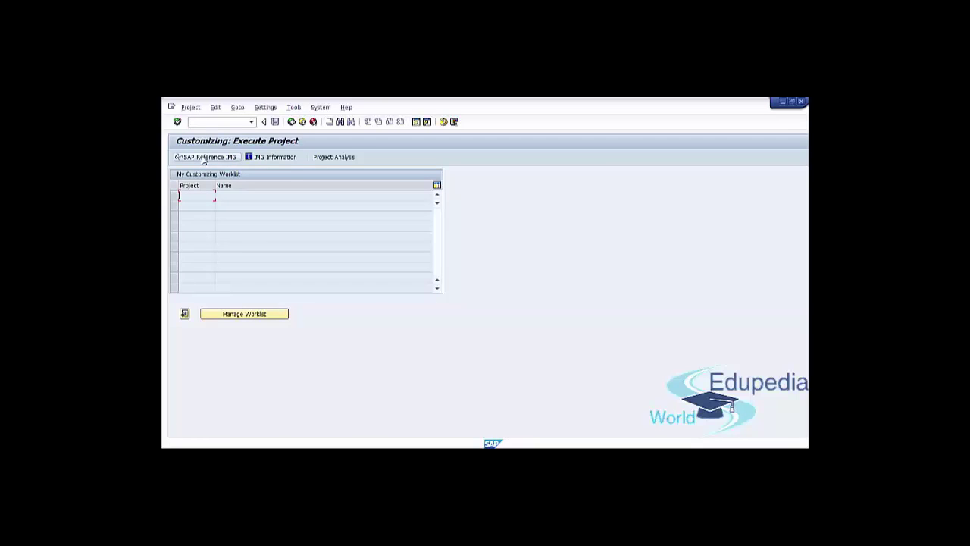
left_click(203, 158)
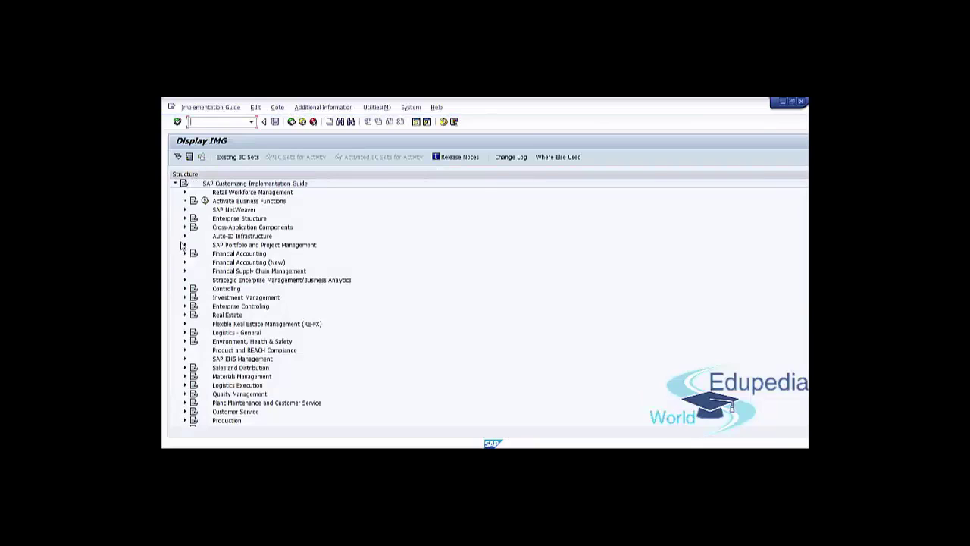
Open Define Risk Categories under Financial Accounting > Accounts Receivable and Accounts Payable > Credit Management > Credit Control Account
left_click(185, 255)
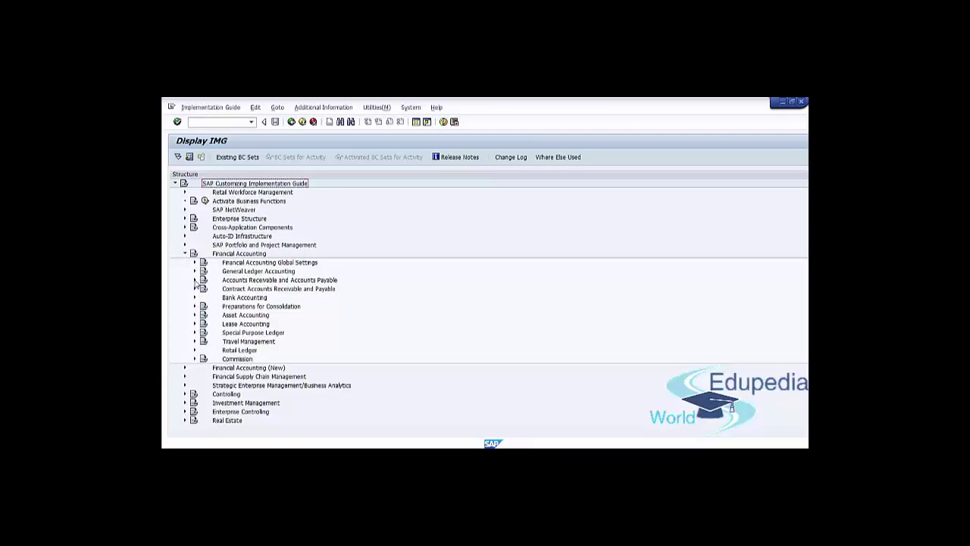
left_click(195, 281)
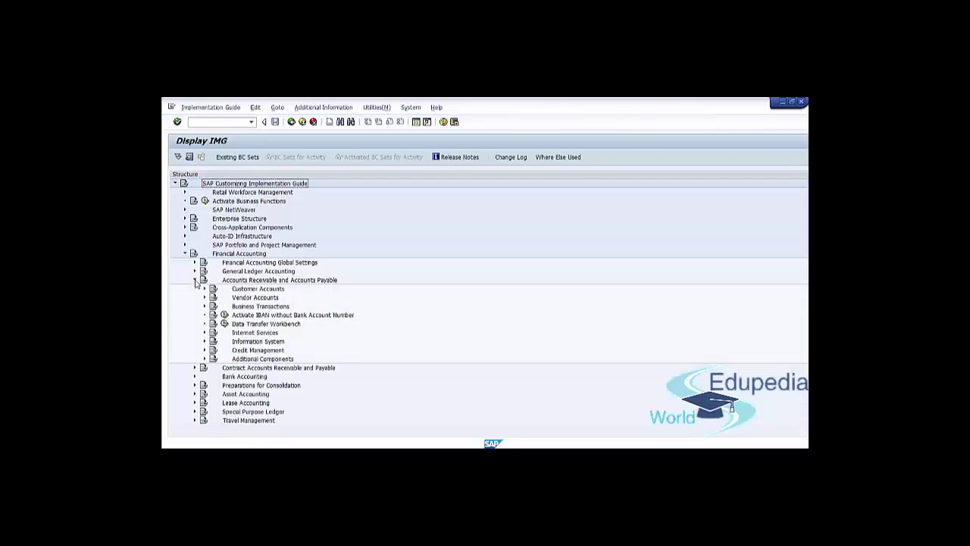
left_click(204, 350)
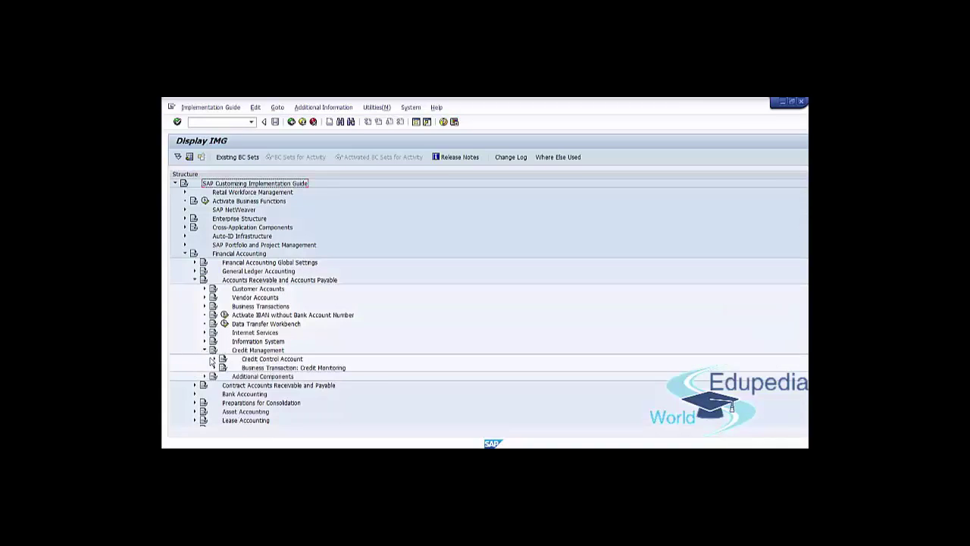
left_click(214, 358)
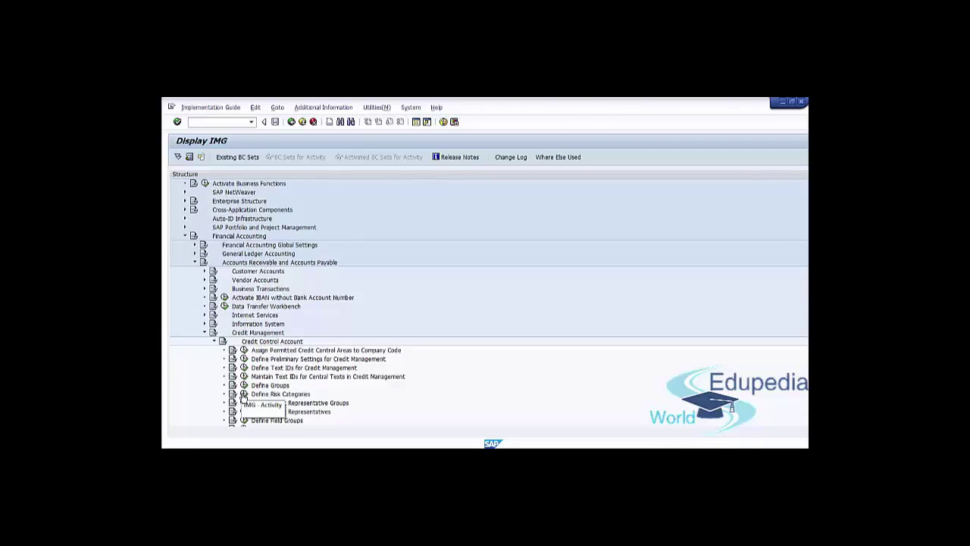
left_click(243, 394)
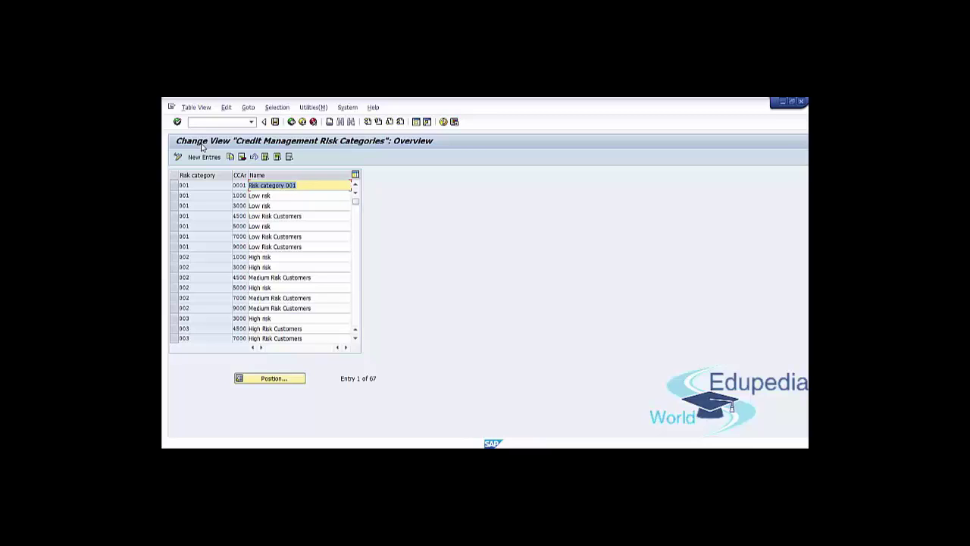
Copy the first risk category 001 entry and assign the copy to credit control area 7878
left_click(175, 185)
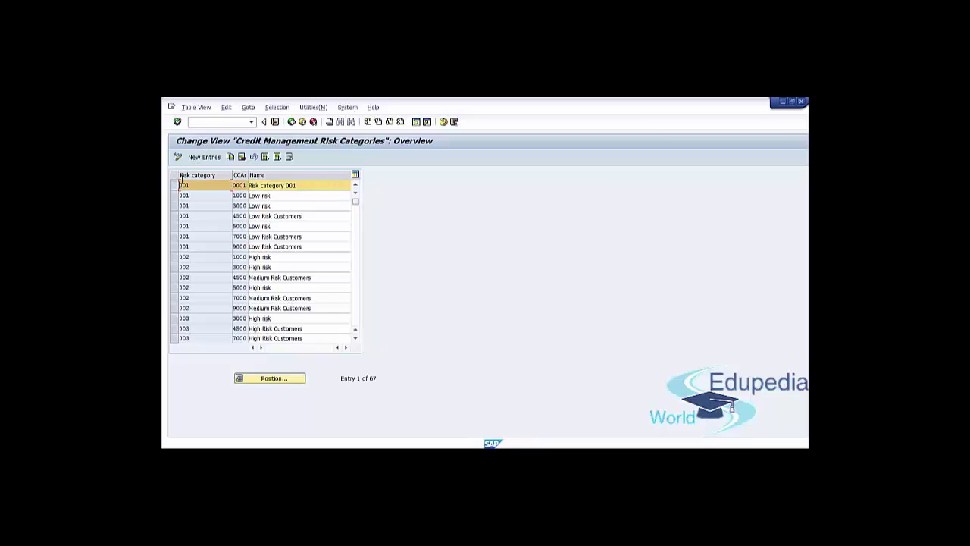
left_click(230, 157)
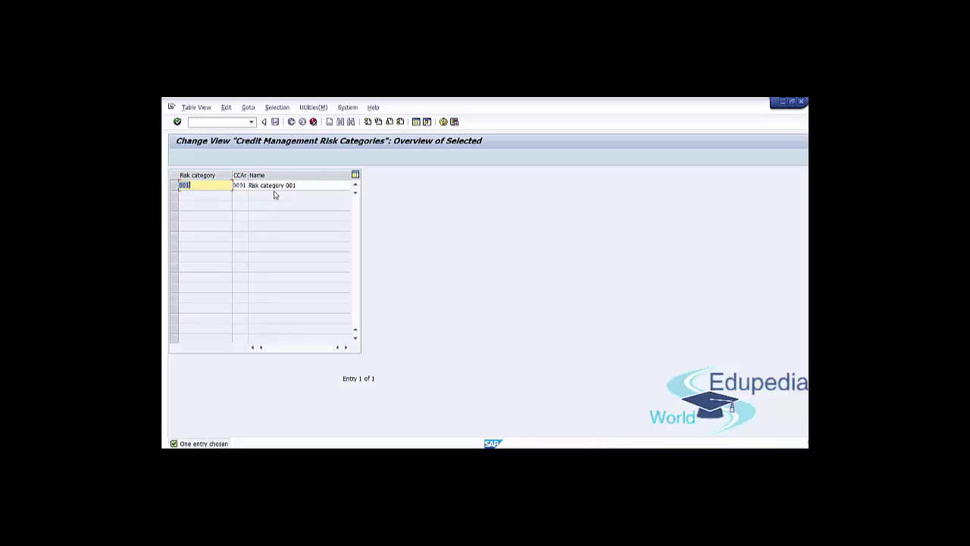
left_click(238, 186)
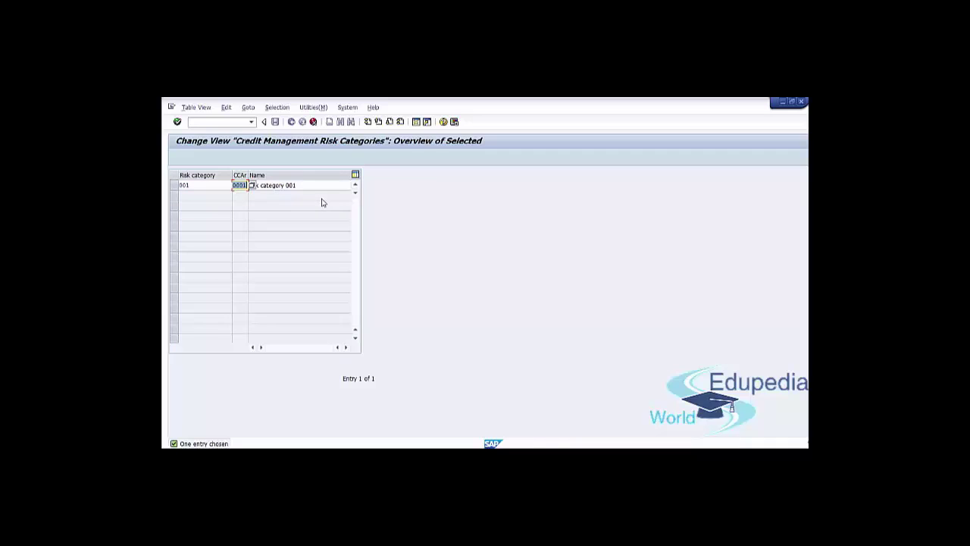
type("7878")
key("Return")
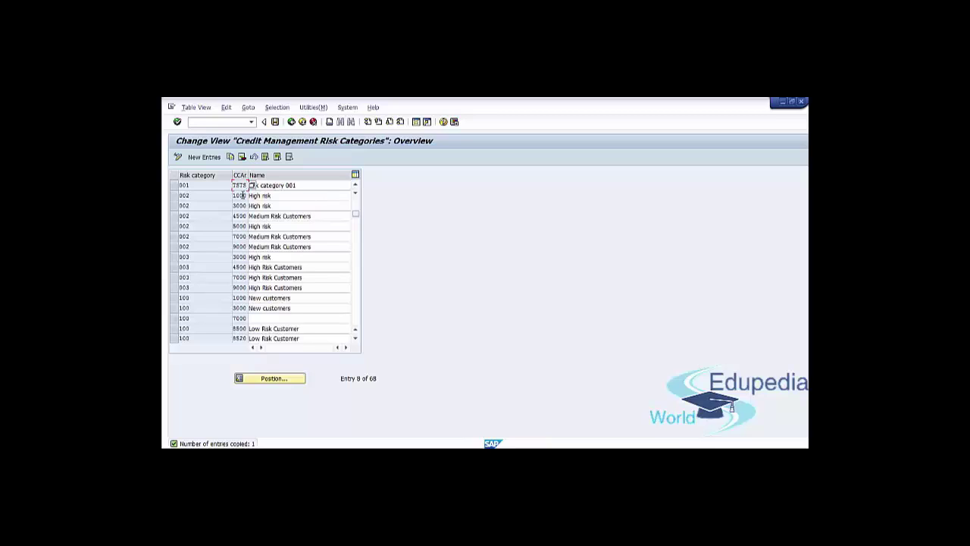
Copy the 7878 entry as risk category 002, name it "Risk category 002", and save
left_click(174, 185)
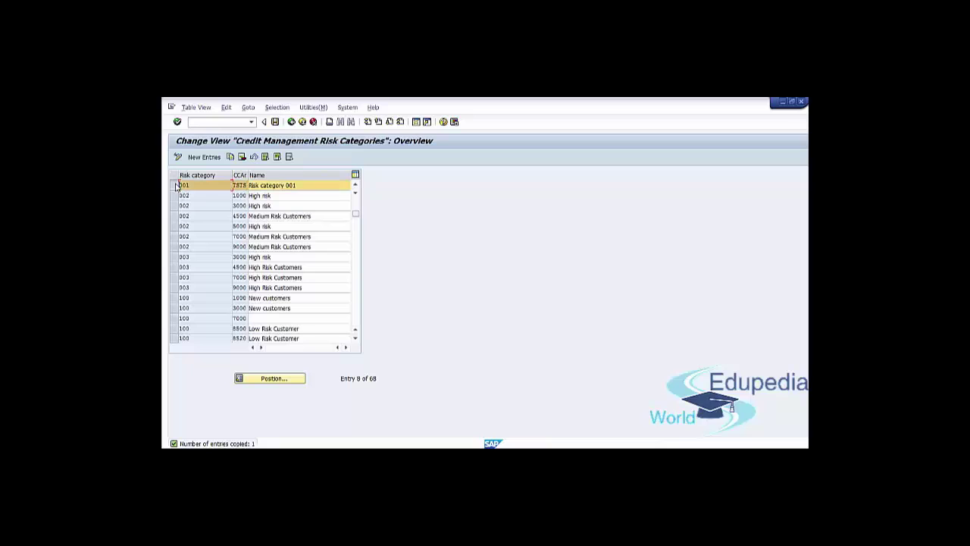
left_click(232, 156)
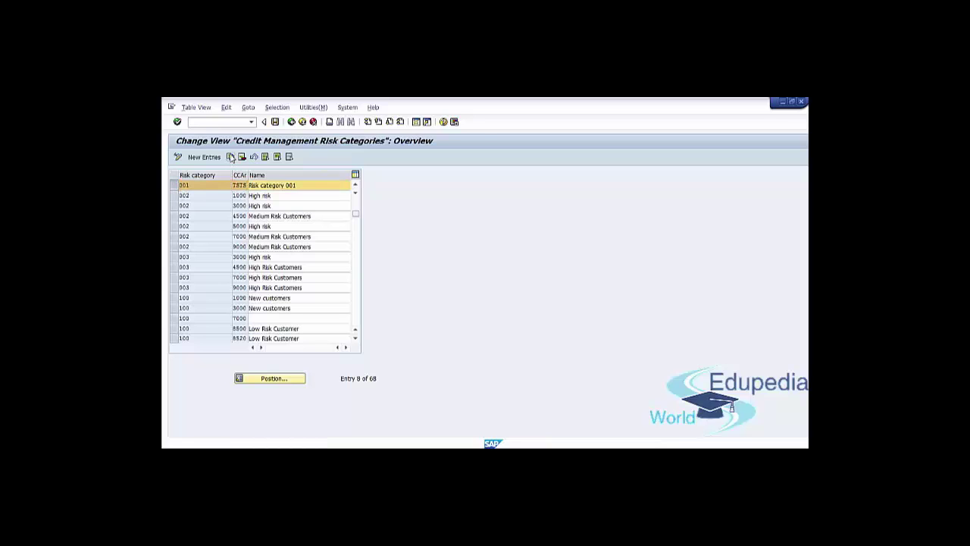
key("BackSpace")
type("2")
left_click(320, 185)
key("BackSpace")
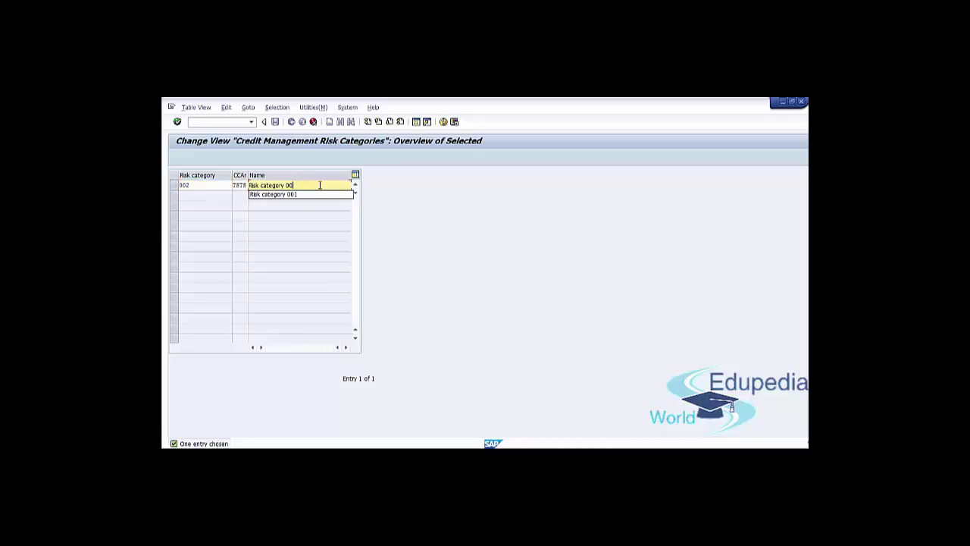
type("2")
key("Return")
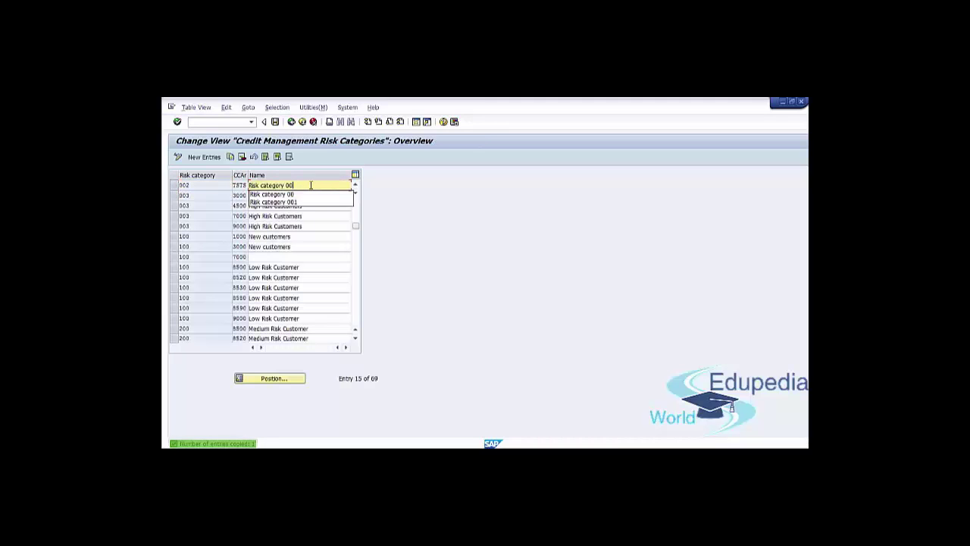
left_click(274, 122)
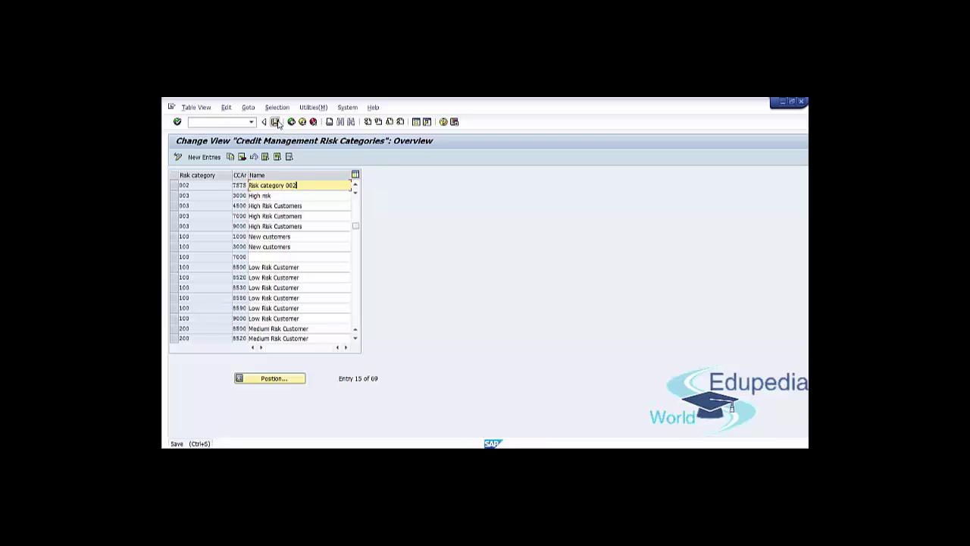
Copy the 7878 risk category 002 entry as category 003 named "Risk category 003", and save
left_click(174, 185)
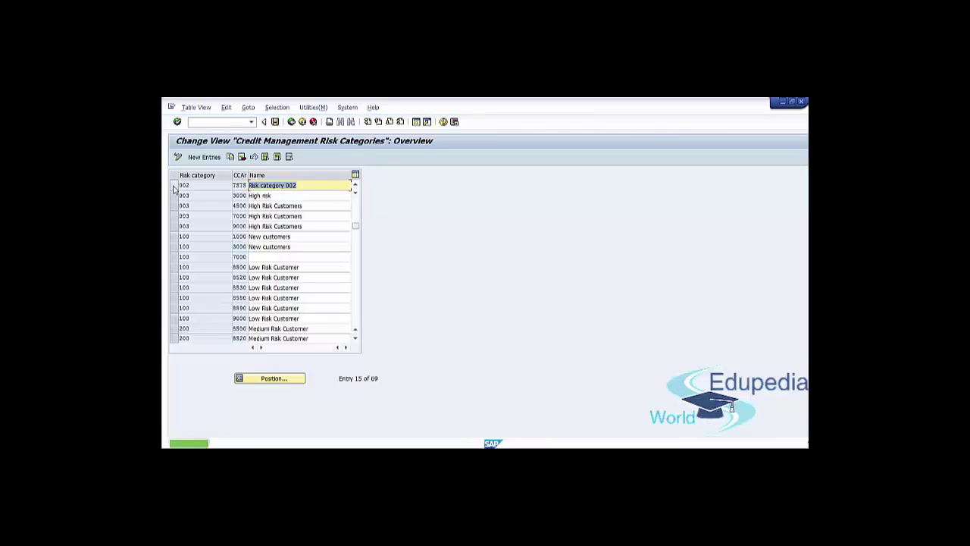
left_click(231, 157)
left_click(194, 185)
key("BackSpace")
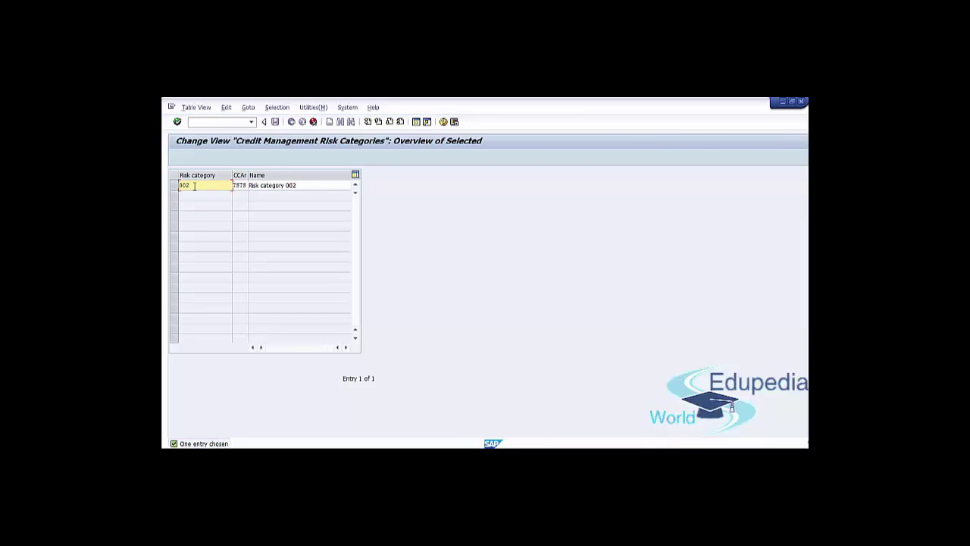
type("3")
left_click(301, 184)
key("BackSpace")
type("3")
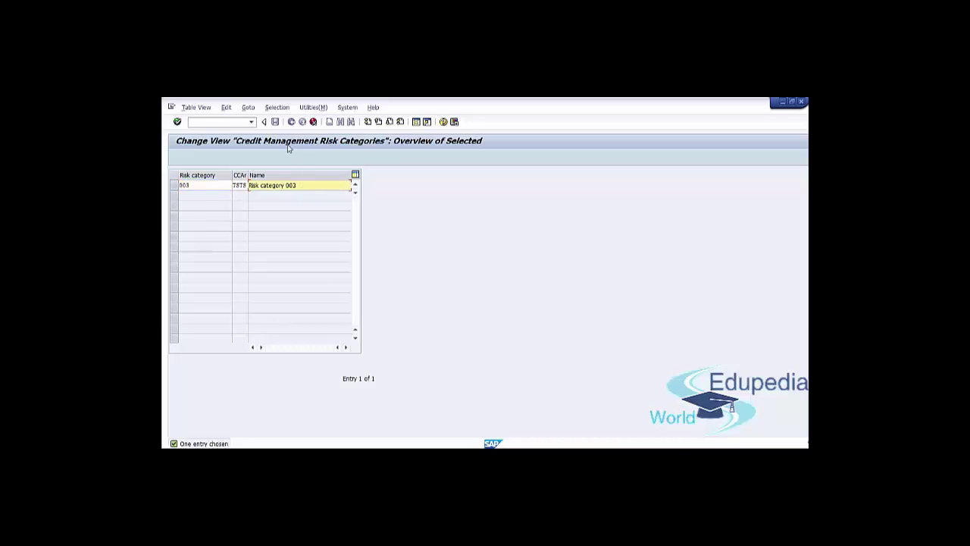
key("Return")
left_click(275, 123)
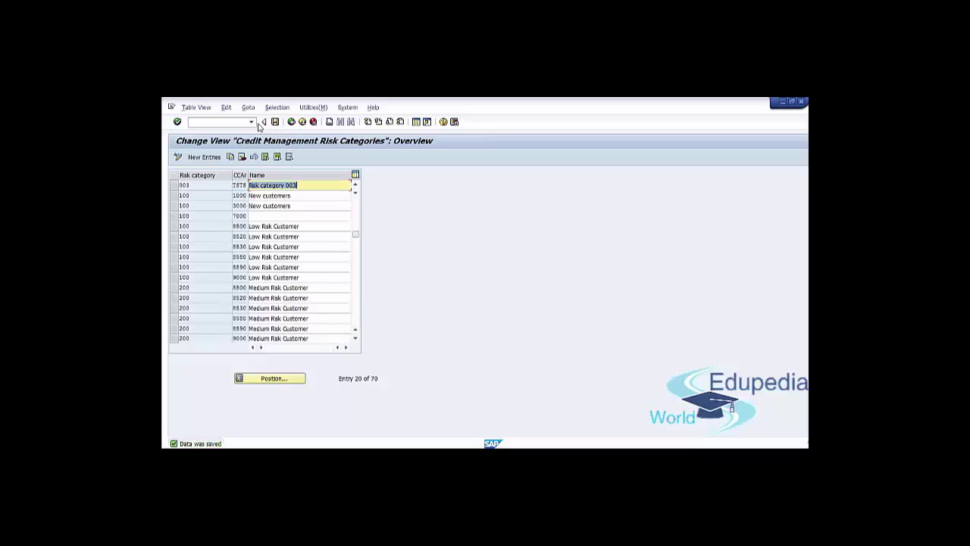
Review the risk category entries for credit control area 7878 and exit customizing to SAP Easy Access
scroll(219, 221, "up", 1)
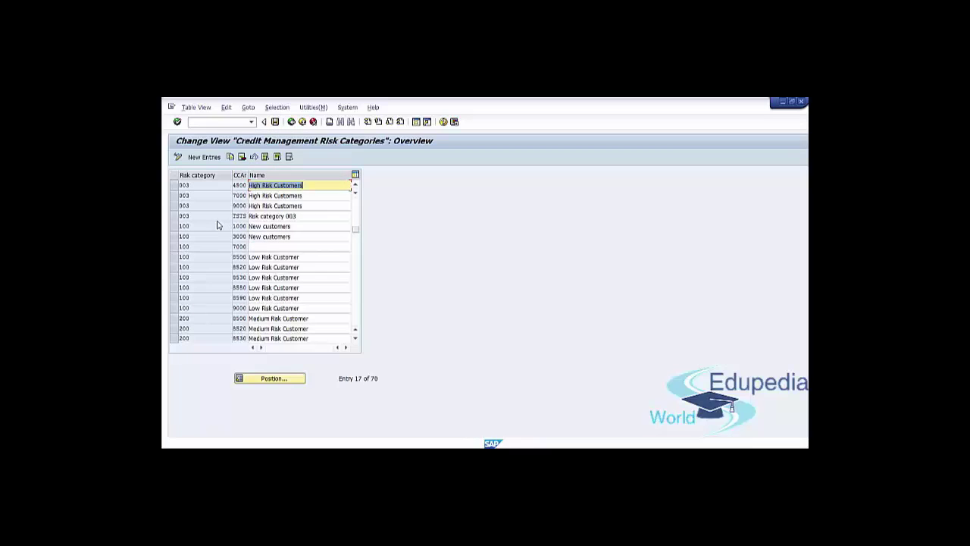
scroll(217, 225, "up", 1)
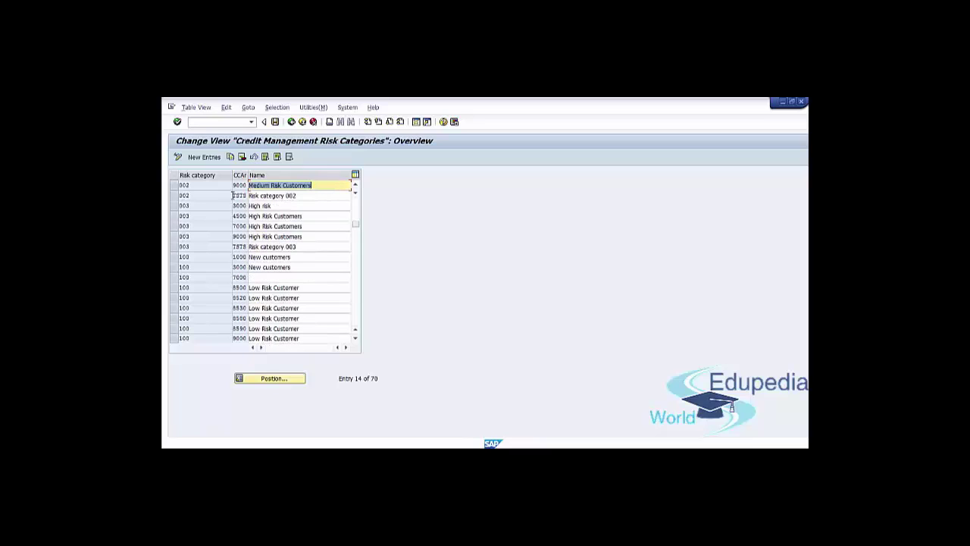
left_click(302, 122)
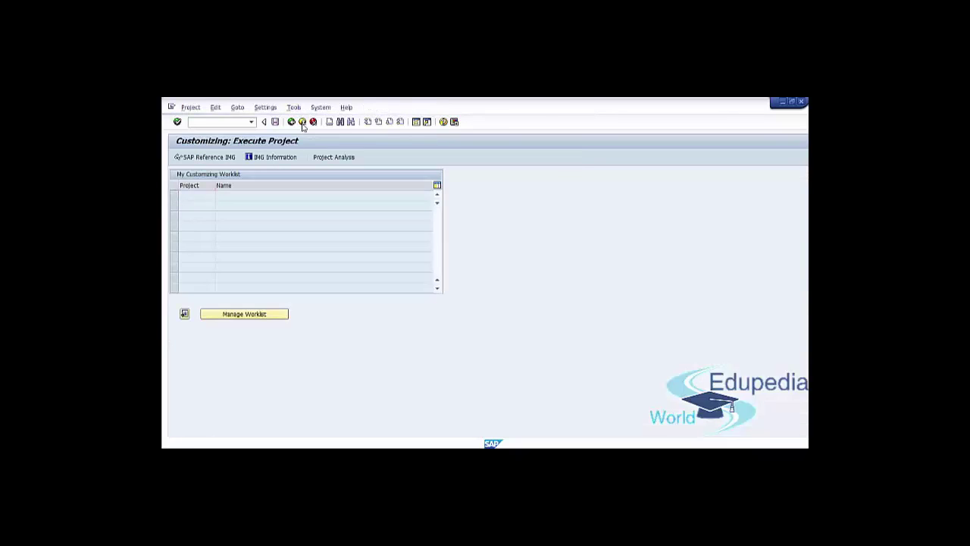
left_click(301, 123)
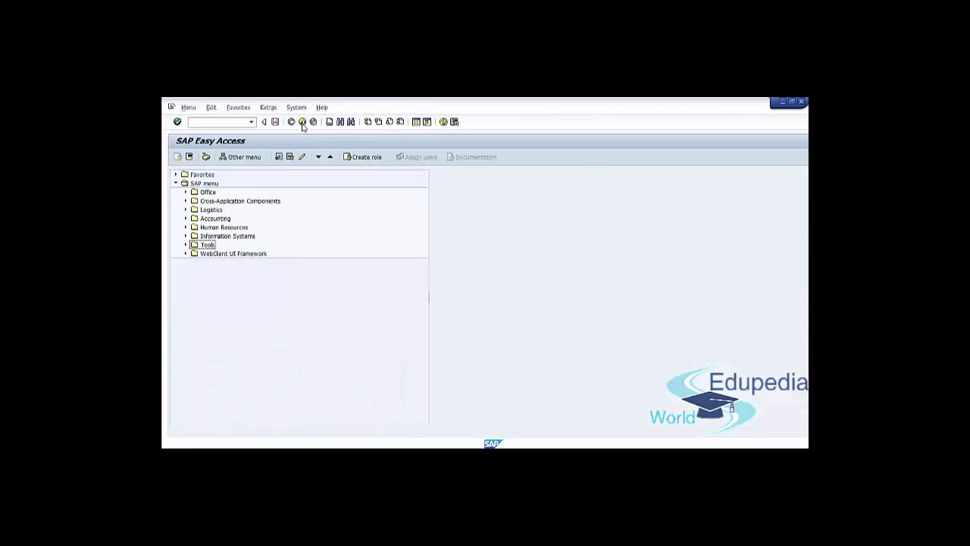
left_click(302, 123)
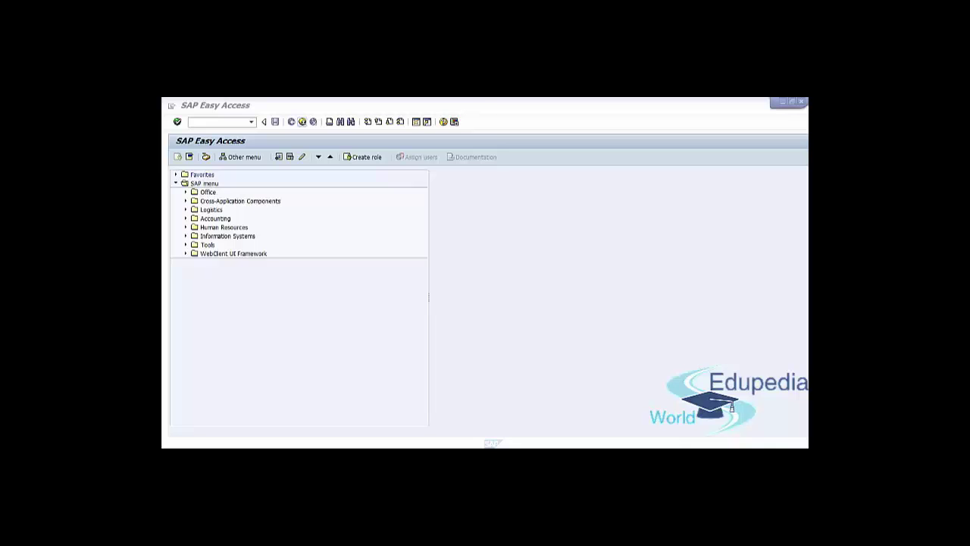
Run transaction spro and display the SAP Reference IMG
left_click(219, 120)
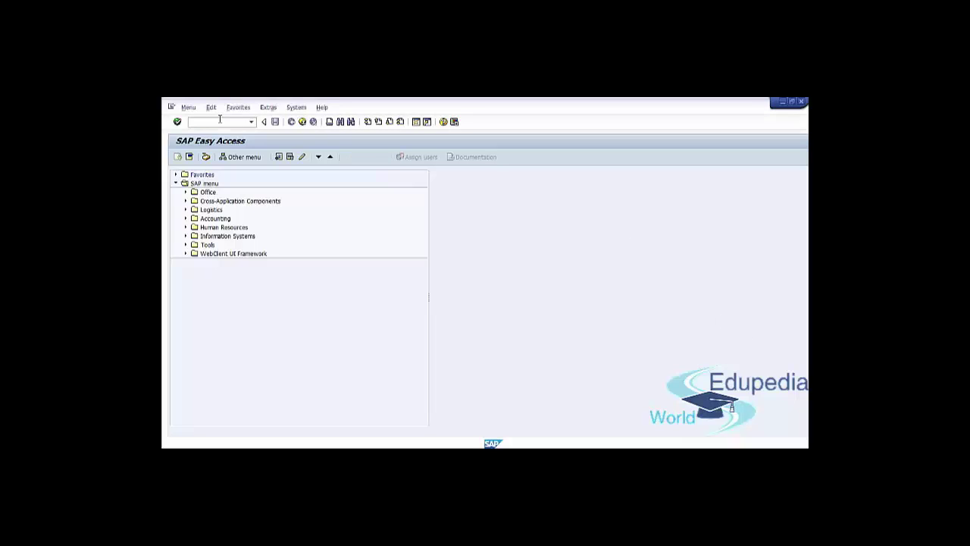
type("spro")
key("Return")
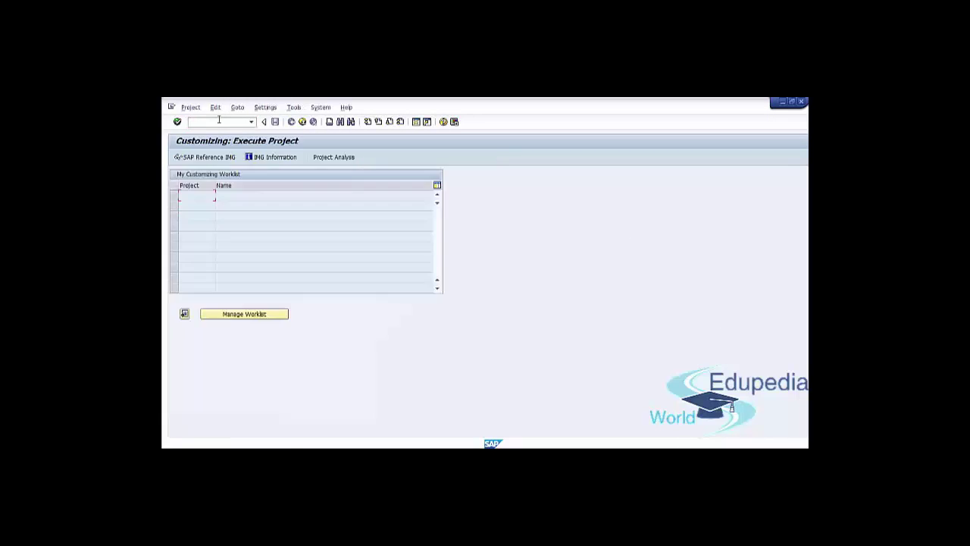
left_click(195, 158)
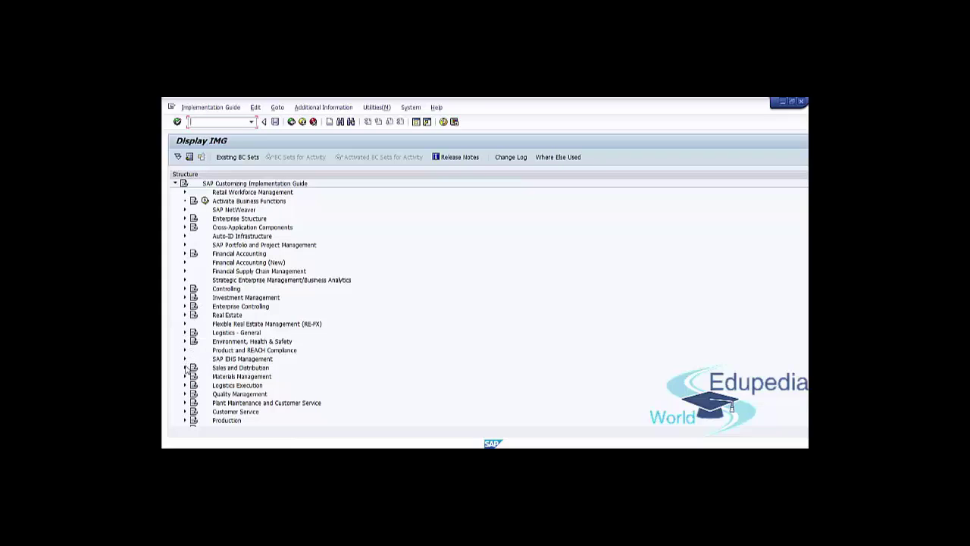
Open Define Credit Groups under Sales and Distribution > Basic Functions > Credit Management/Risk Management > Credit Management
left_click(185, 369)
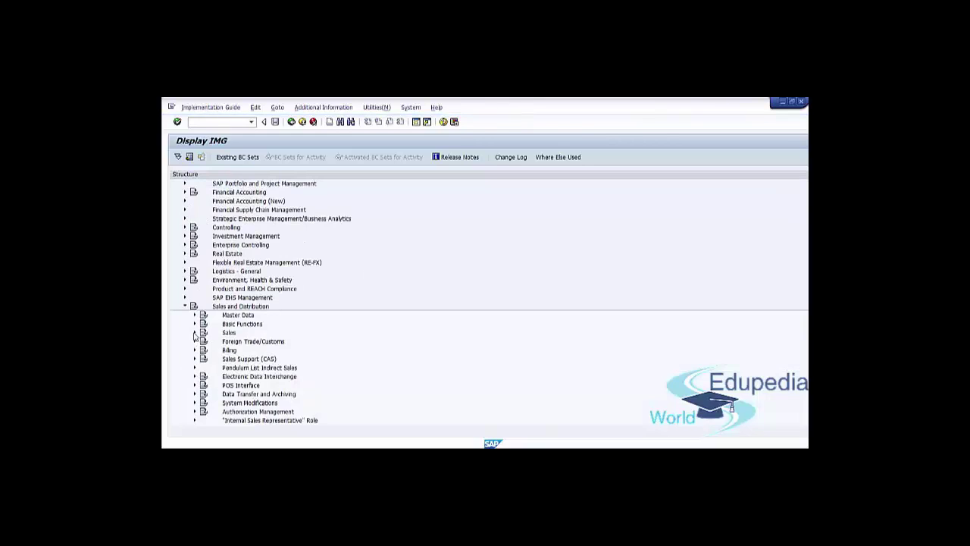
left_click(194, 324)
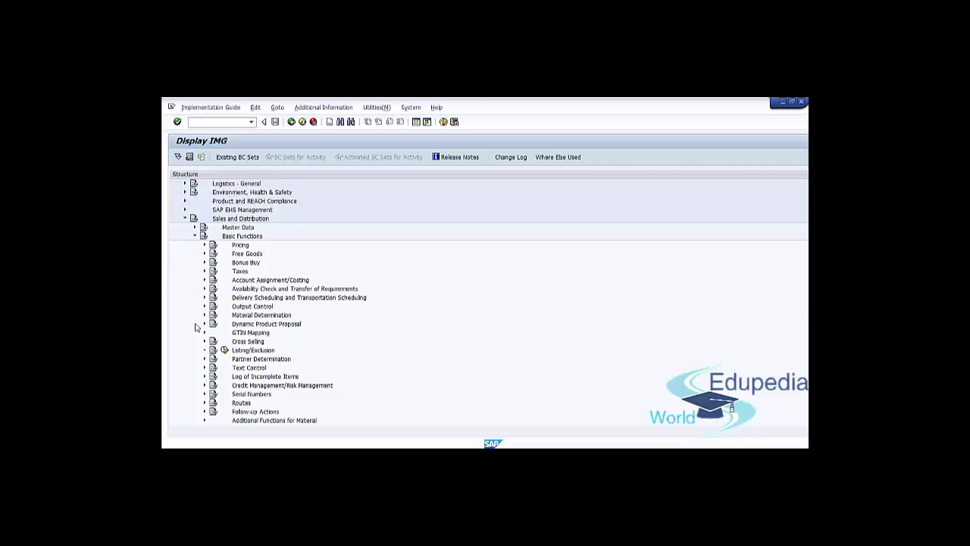
scroll(195, 327, "down", 2)
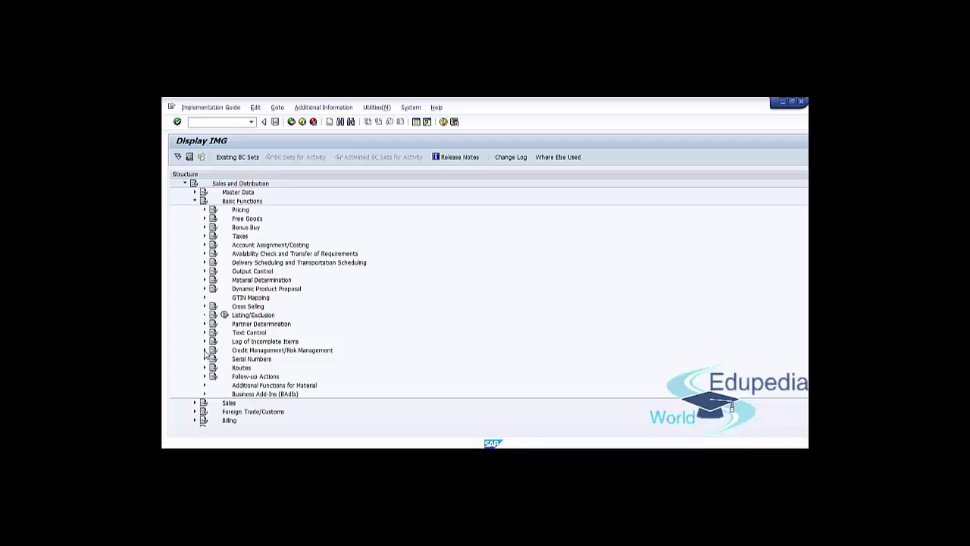
left_click(205, 351)
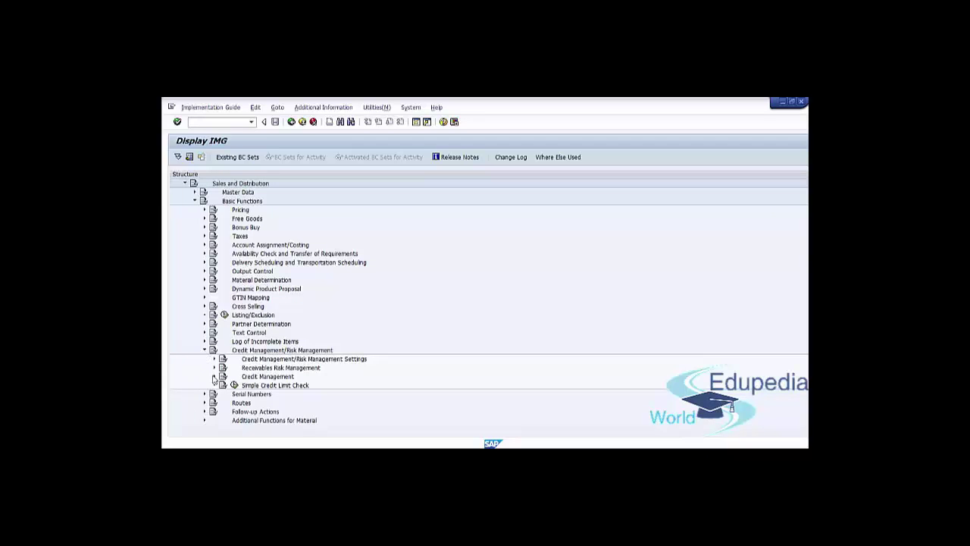
left_click(214, 376)
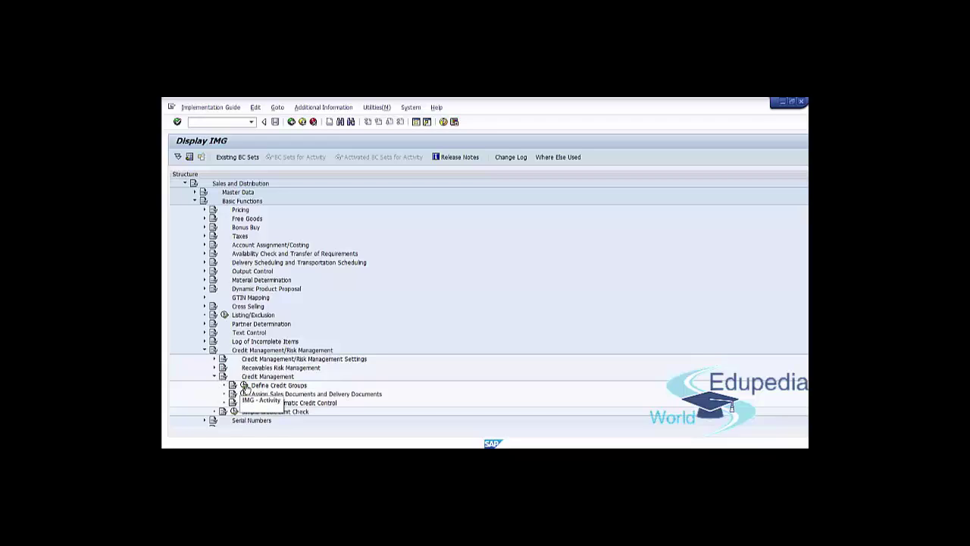
left_click(244, 386)
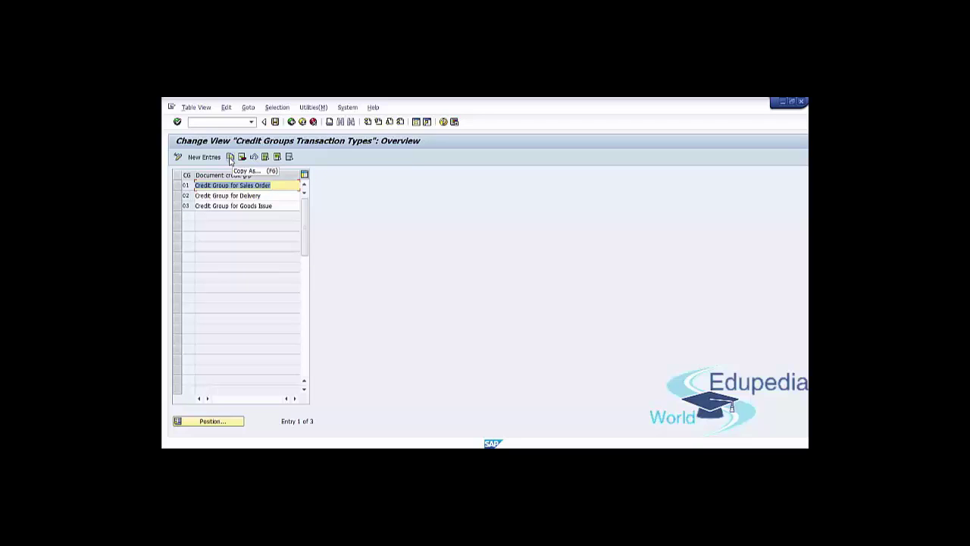
Copy credit group 01 (Credit Group for Sales Order) as group 04, save it, and exit to SAP Easy Access
left_click(178, 185)
left_click(235, 158)
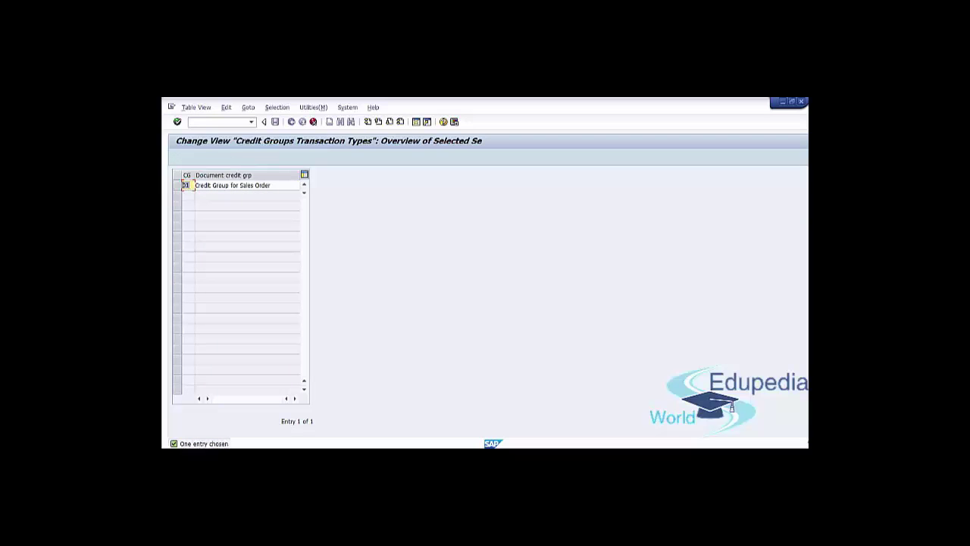
type("04")
key("Return")
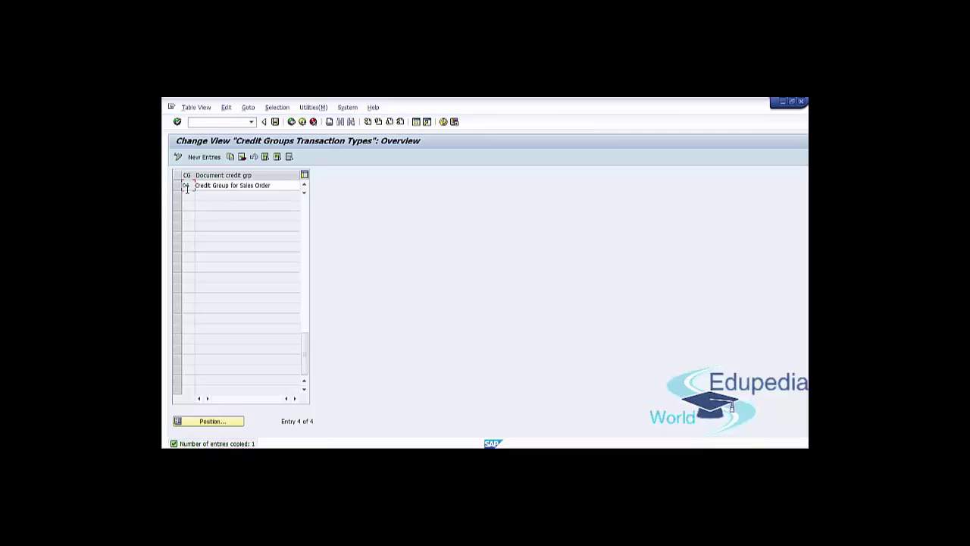
double_click(188, 186)
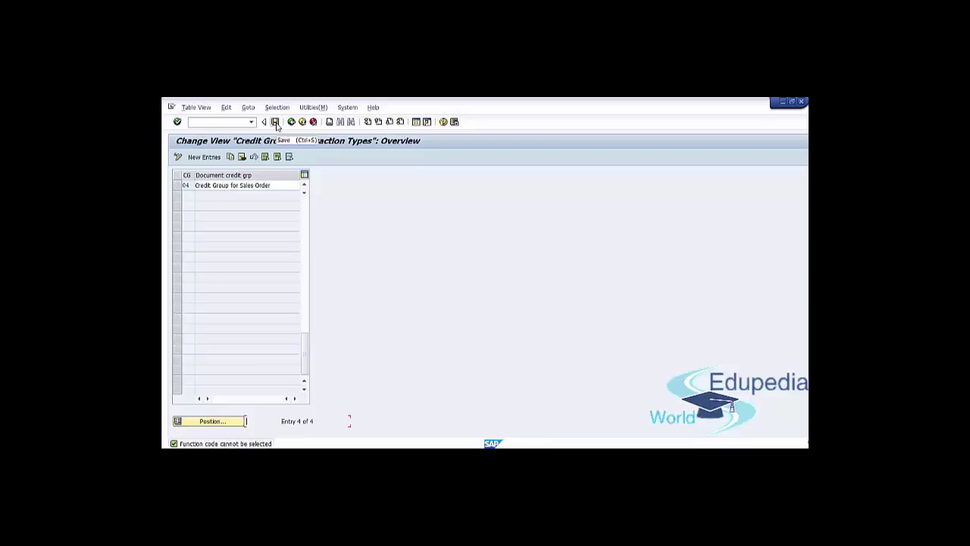
left_click(276, 123)
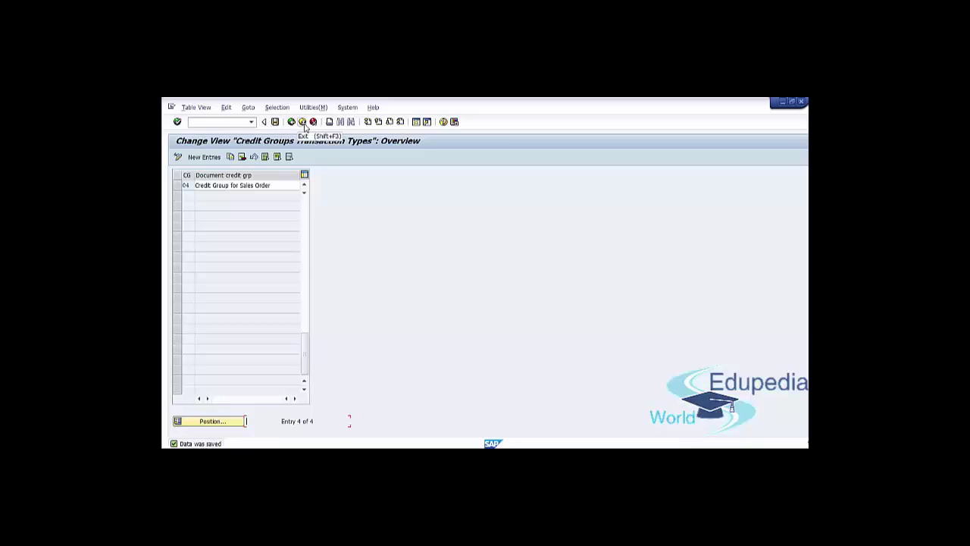
left_click(302, 123)
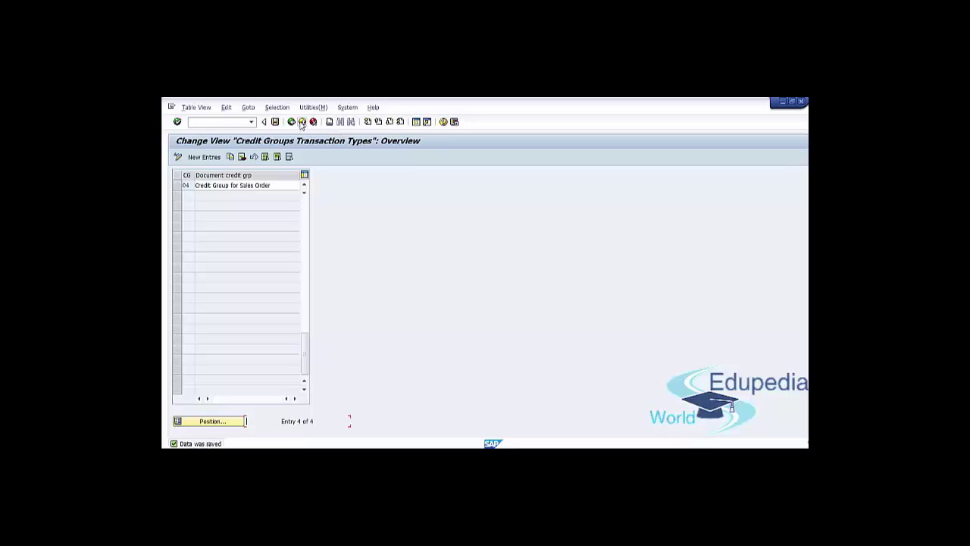
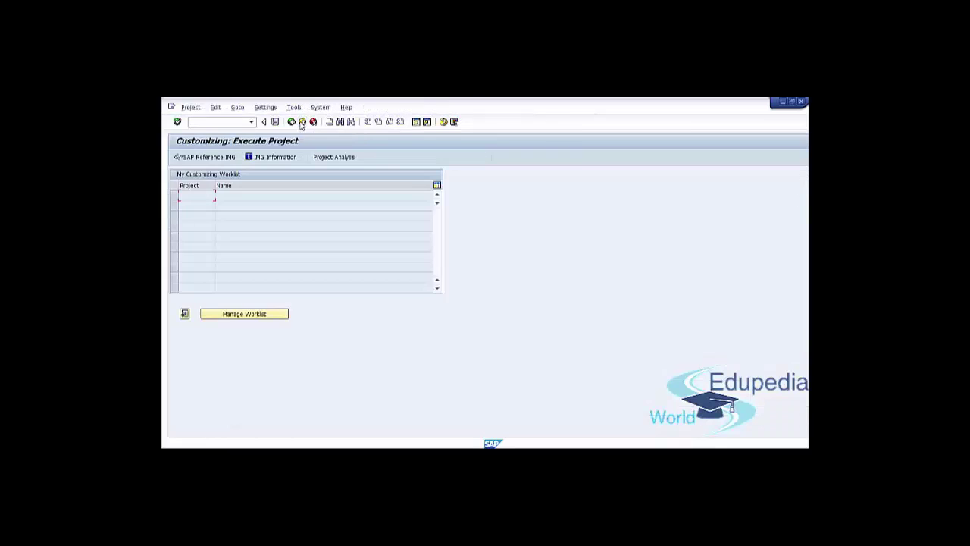
left_click(301, 122)
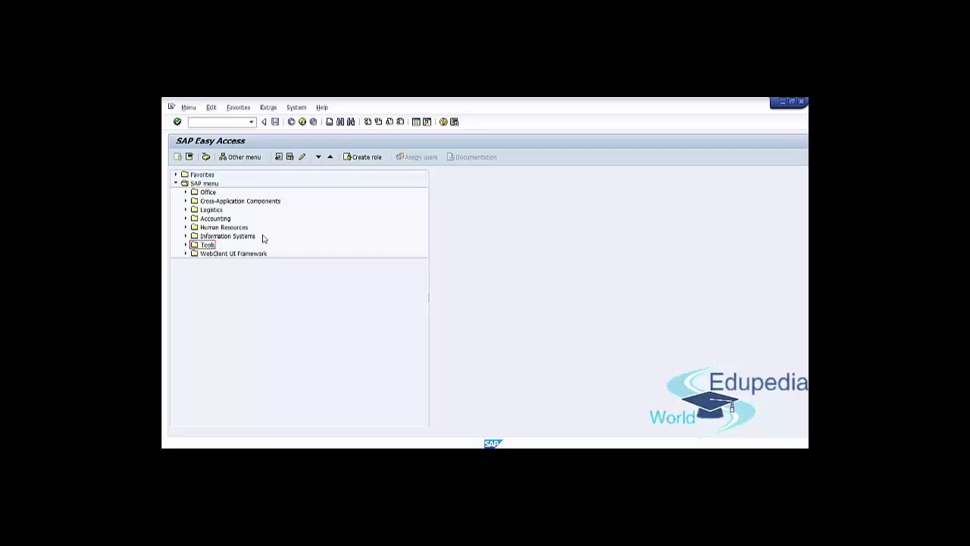
Run spro again from the command history and display the SAP Reference IMG
left_click(251, 121)
left_click(234, 136)
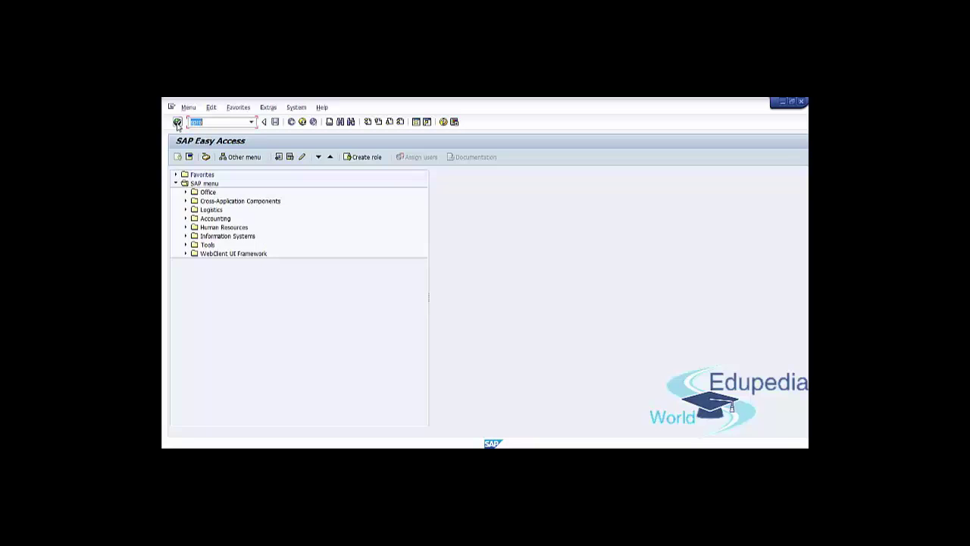
left_click(177, 122)
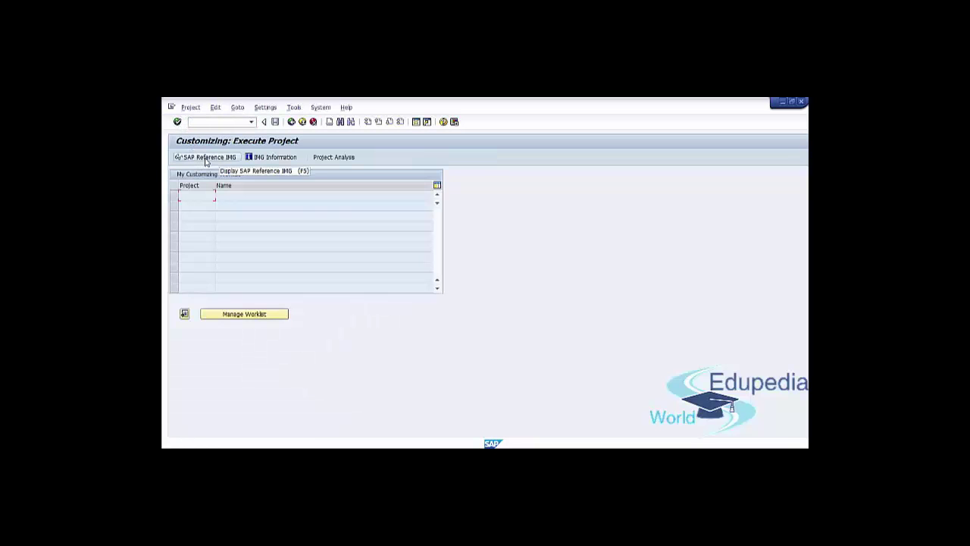
left_click(205, 159)
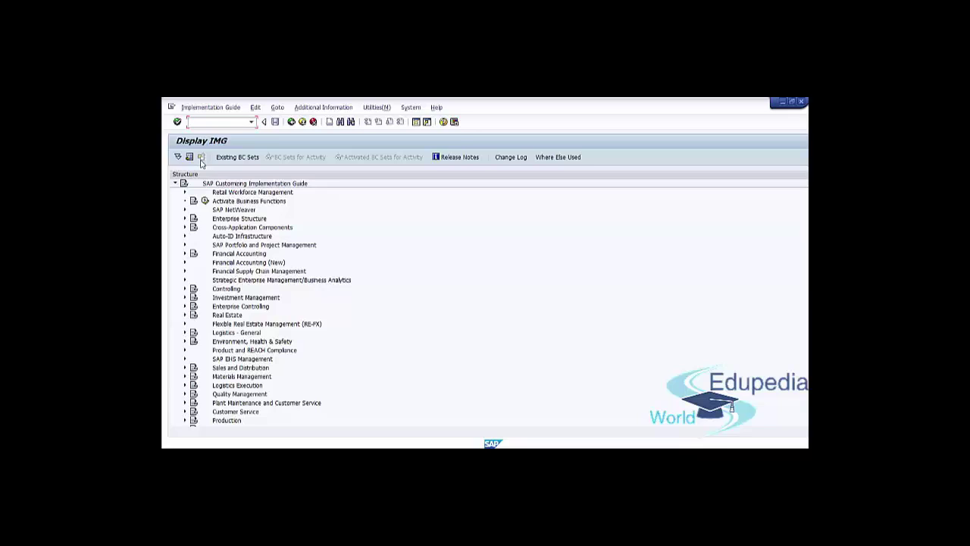
Open Assign Sales Documents and Delivery Documents under Sales and Distribution > Basic Functions > Credit Management/Risk Management > Credit Management
scroll(188, 304, "down", 2)
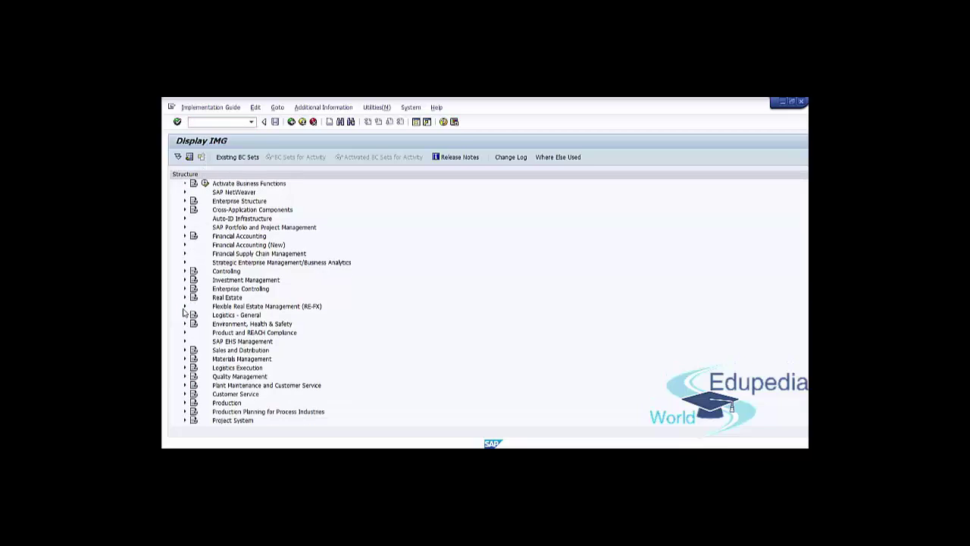
left_click(184, 352)
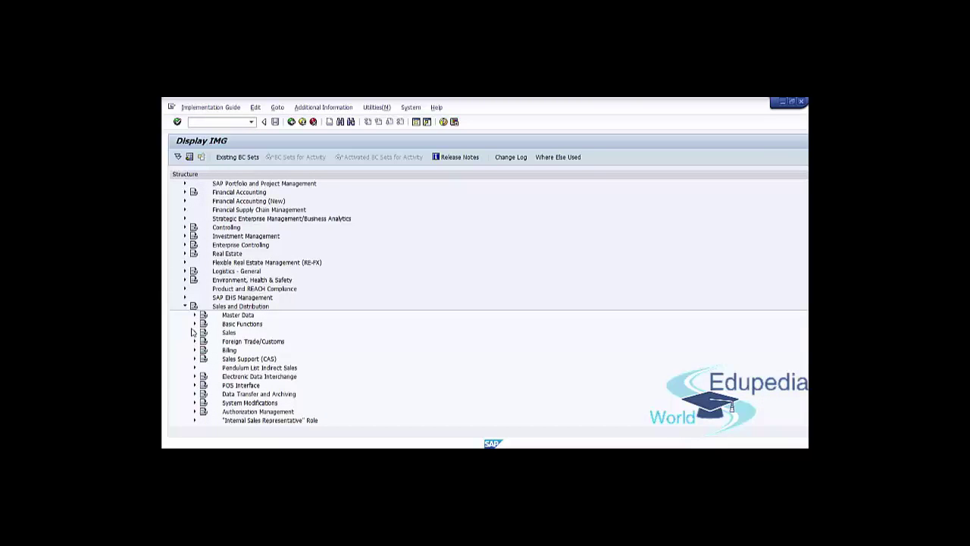
left_click(194, 324)
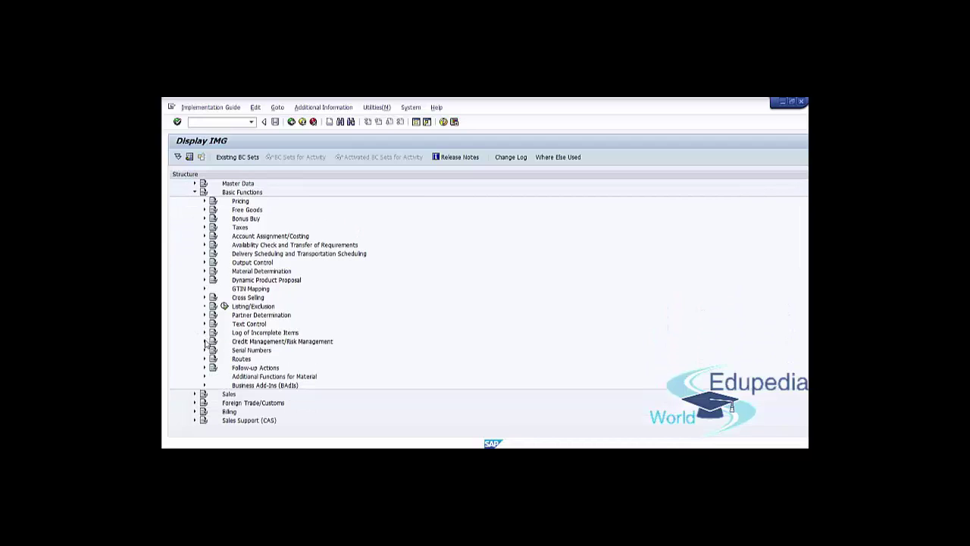
left_click(205, 342)
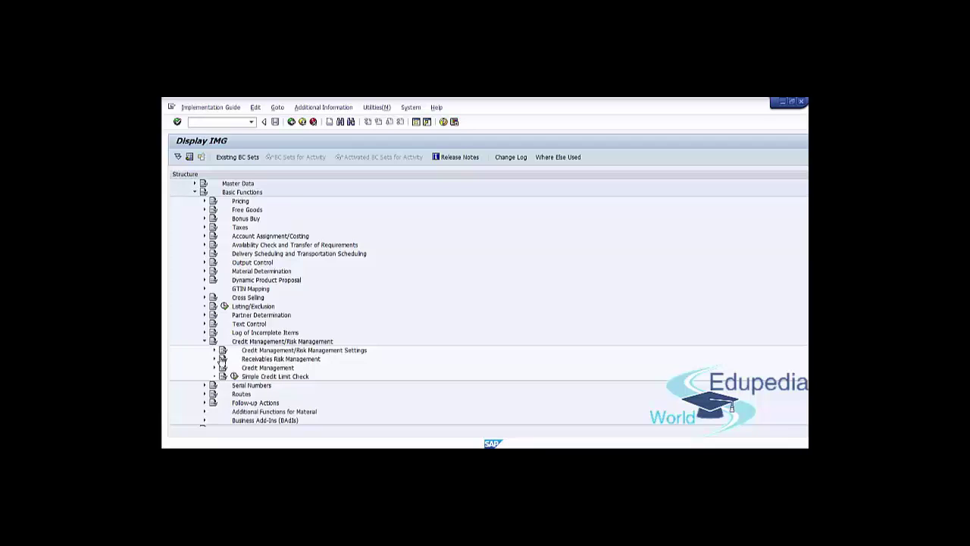
left_click(215, 367)
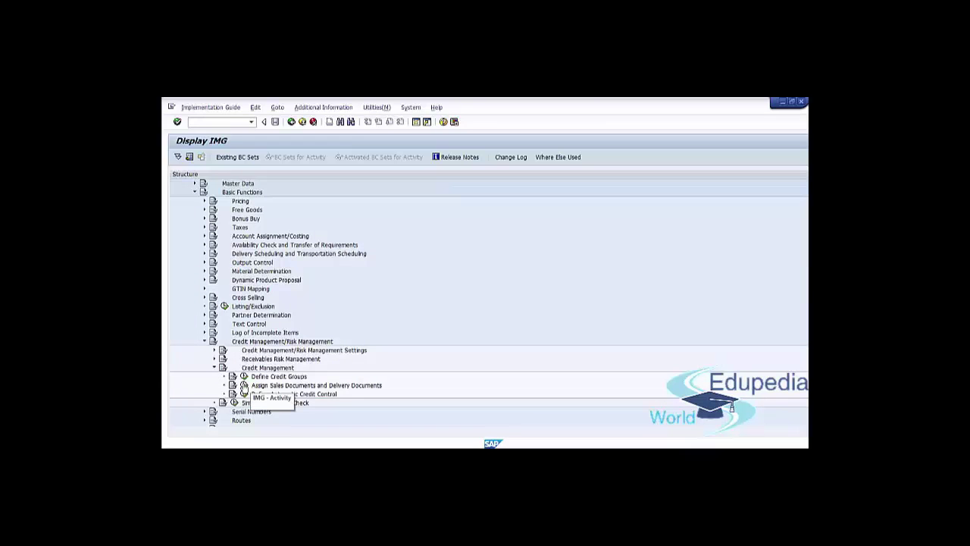
left_click(244, 387)
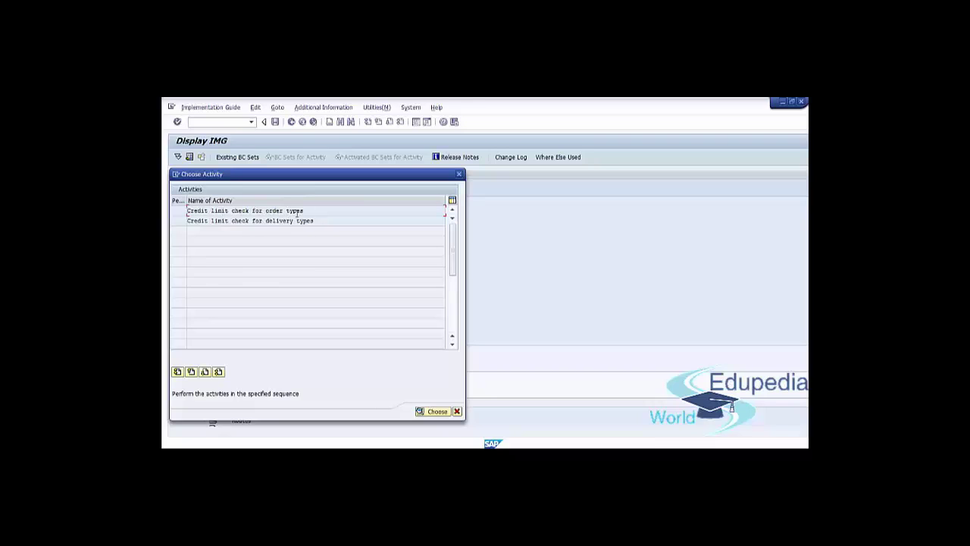
Choose the activity "Credit limit check for order types" to open the sales document types overview
left_click(328, 213)
left_click_drag(328, 212, 187, 210)
left_click_drag(321, 221, 172, 213)
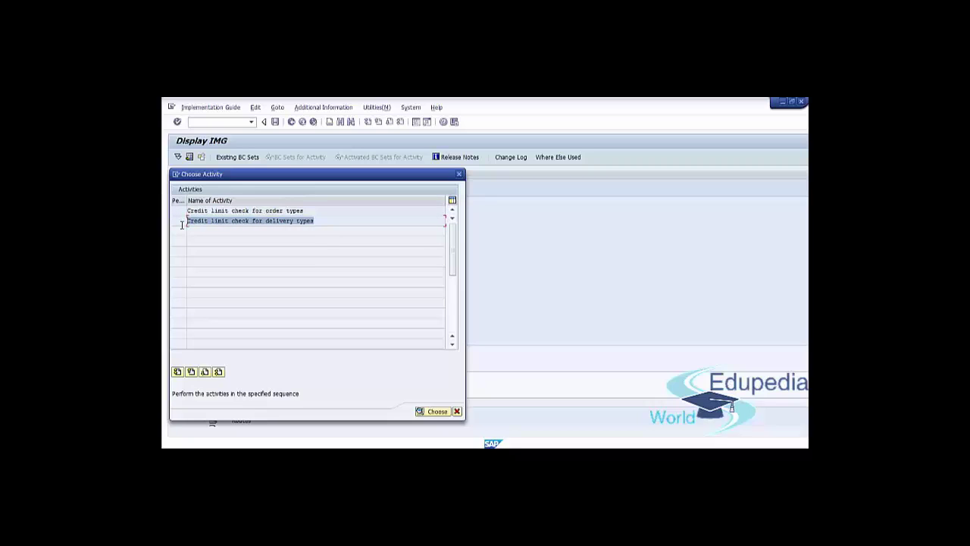
left_click(253, 210)
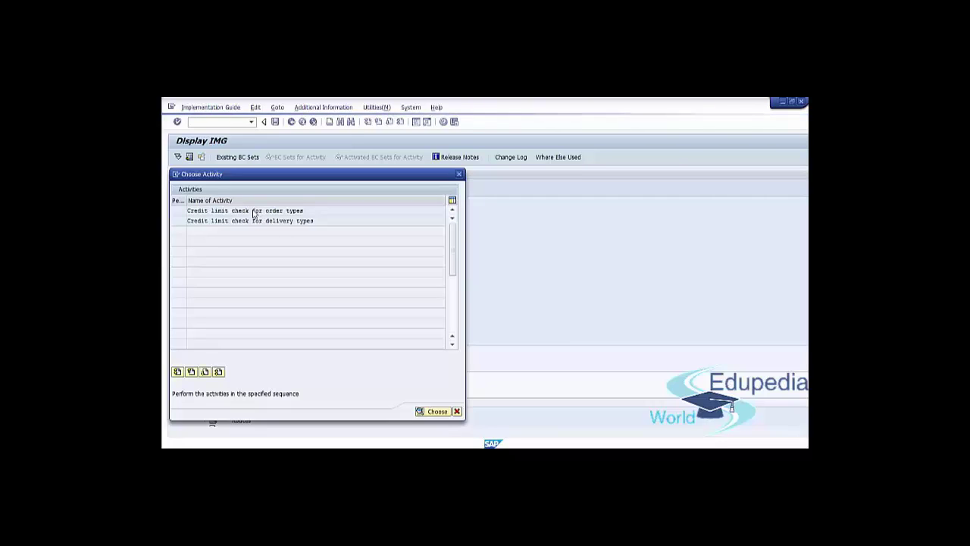
double_click(254, 212)
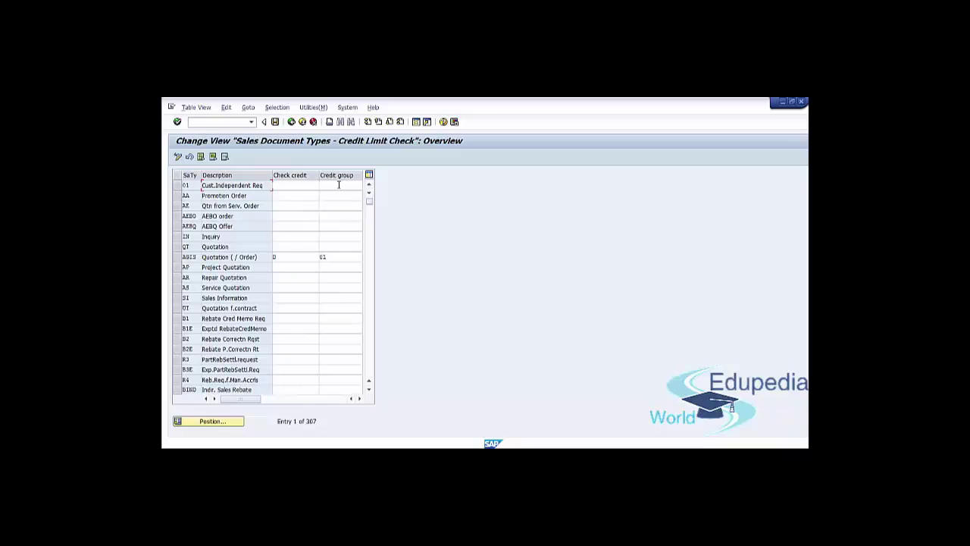
left_click(175, 246)
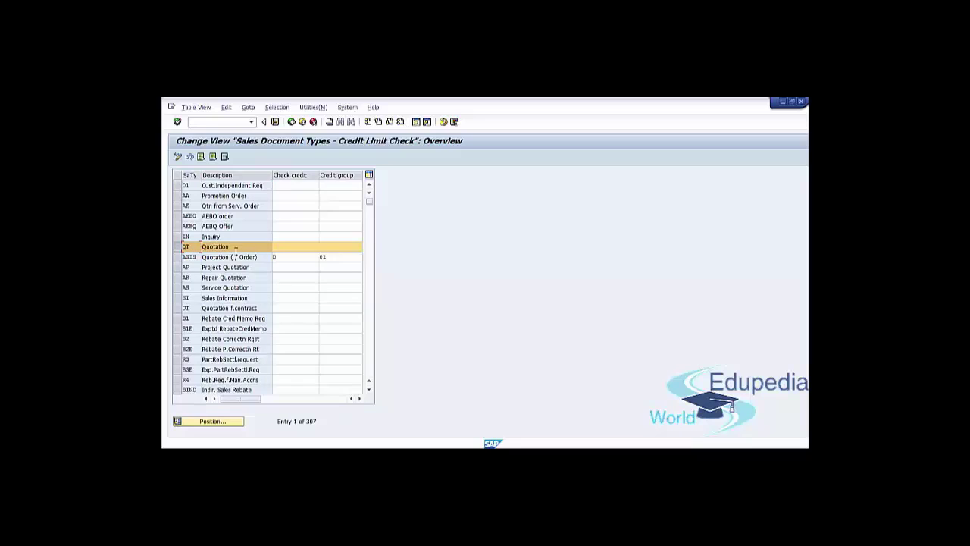
left_click(181, 246)
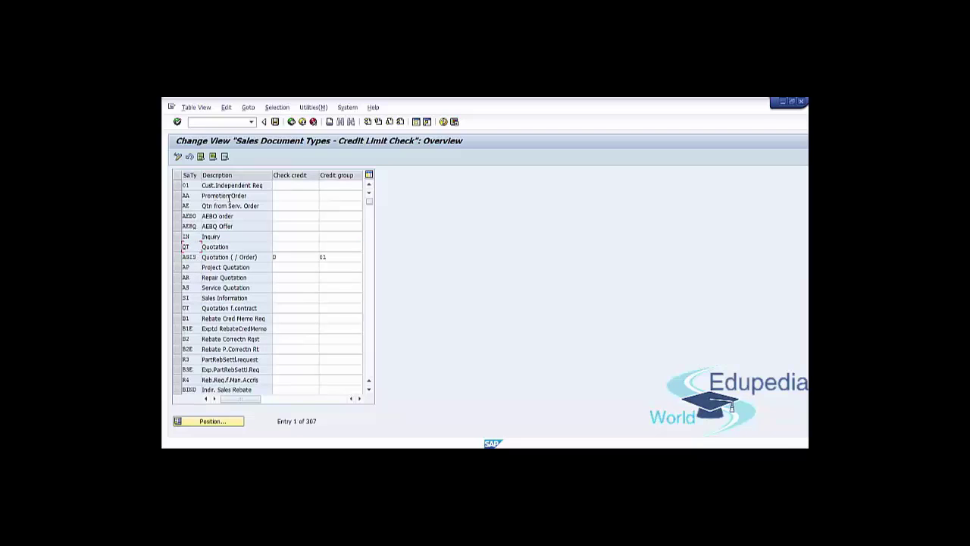
Assign credit group 03 to sales document type AA (Promotion Order)
left_click(177, 197)
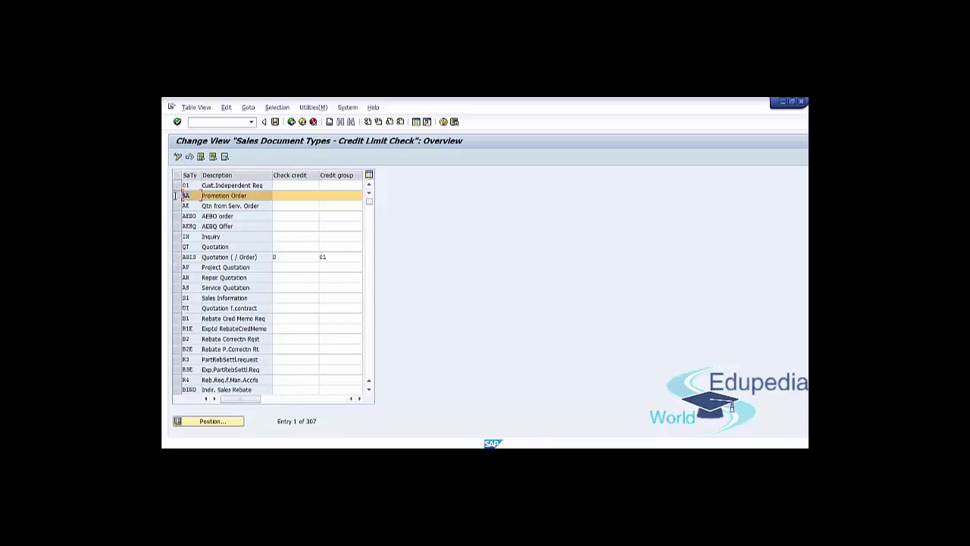
left_click(242, 196)
left_click(331, 197)
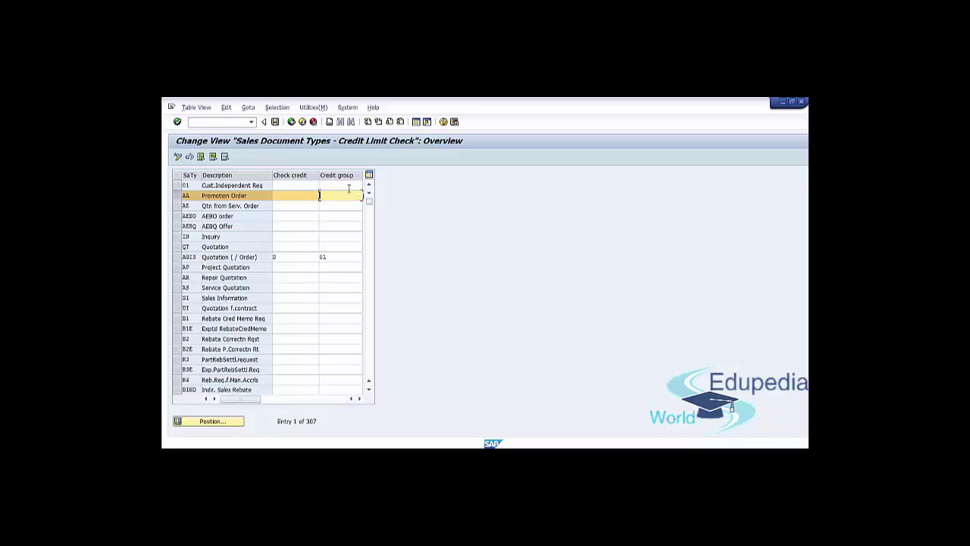
type("03")
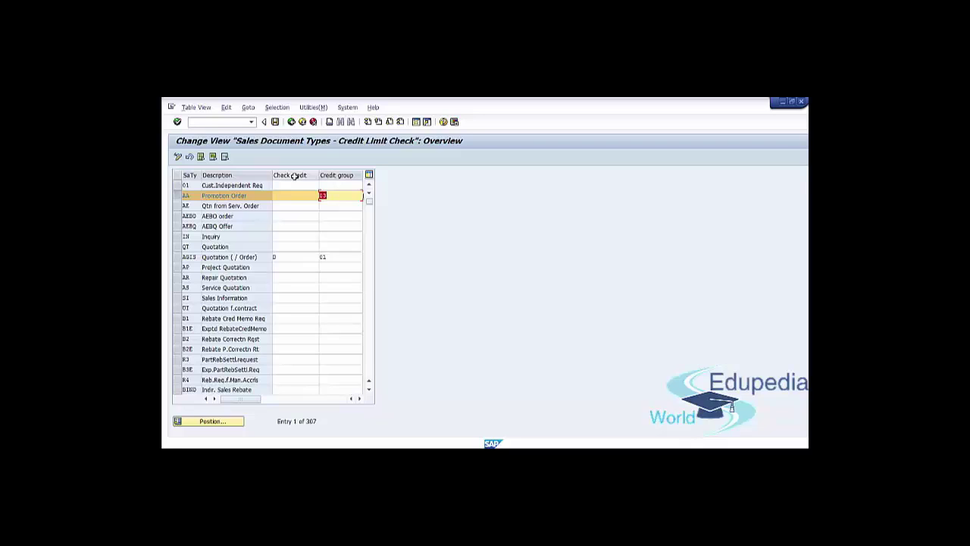
Select "No credit limit check" as the check credit value for Promotion Order AA, save, and return to the activity selection
left_click(318, 195)
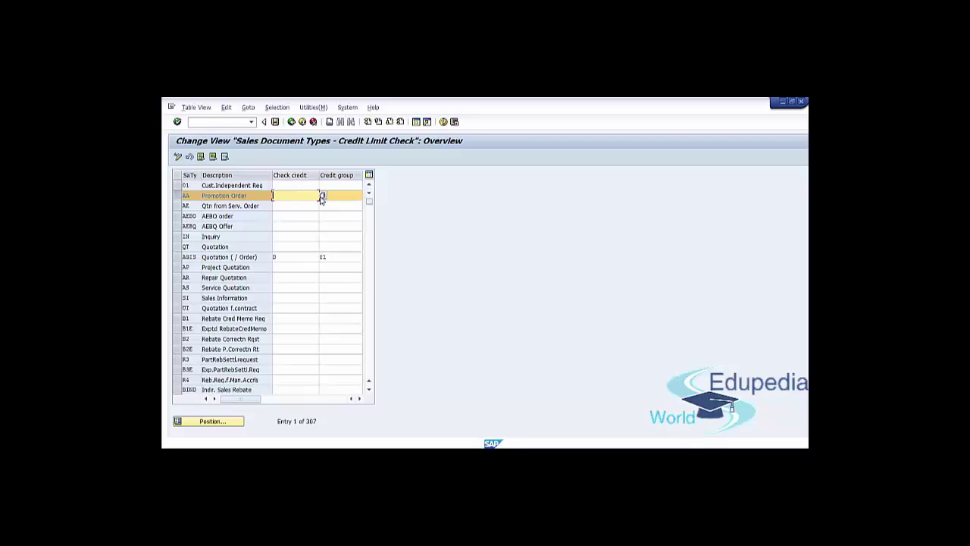
key("Return")
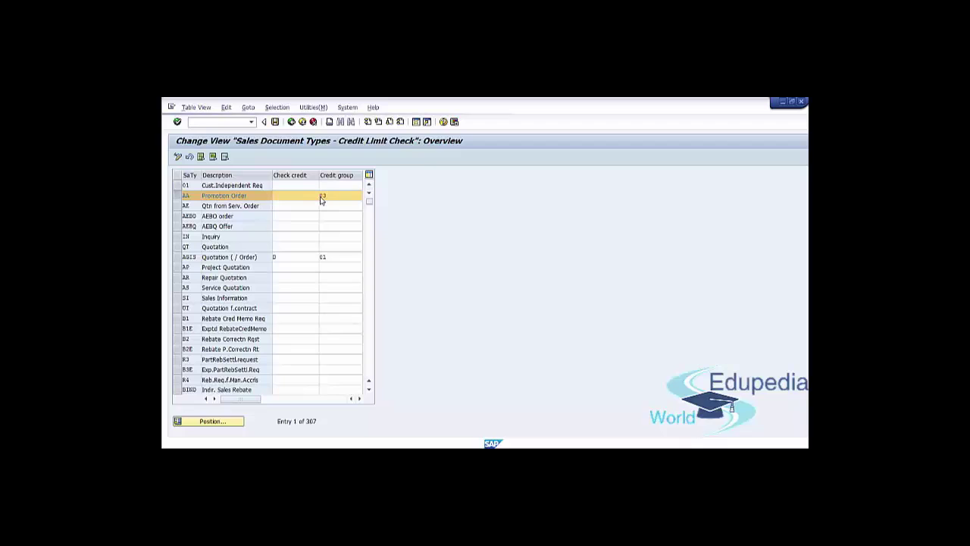
key("F4")
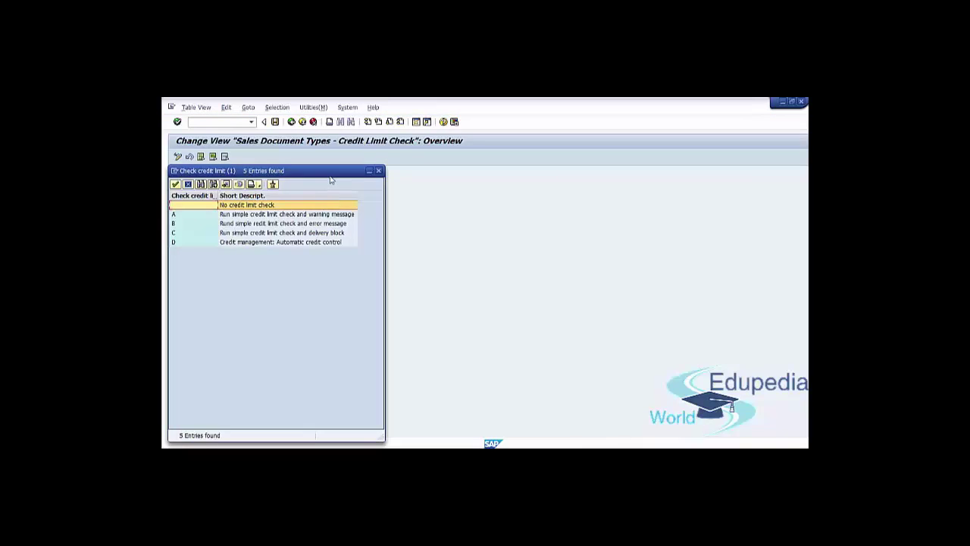
double_click(241, 204)
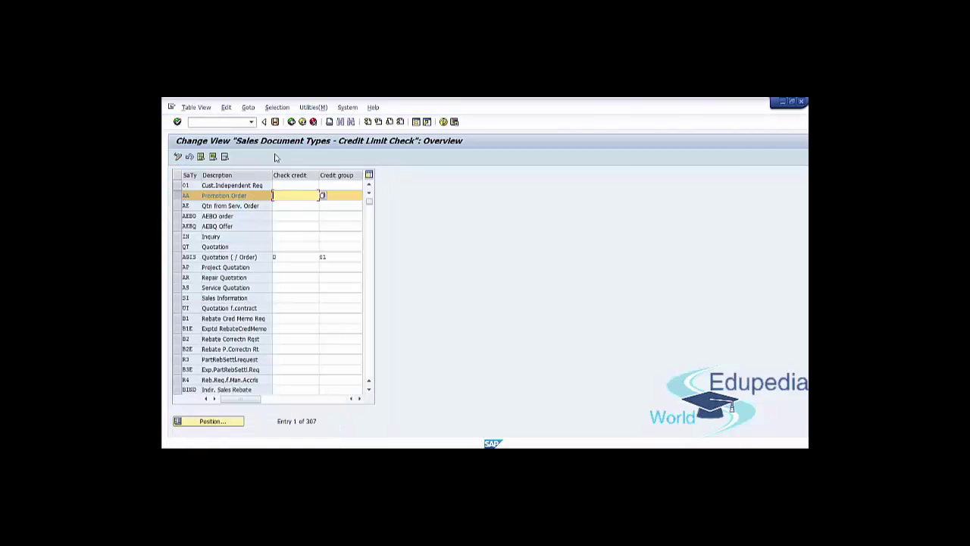
left_click(276, 122)
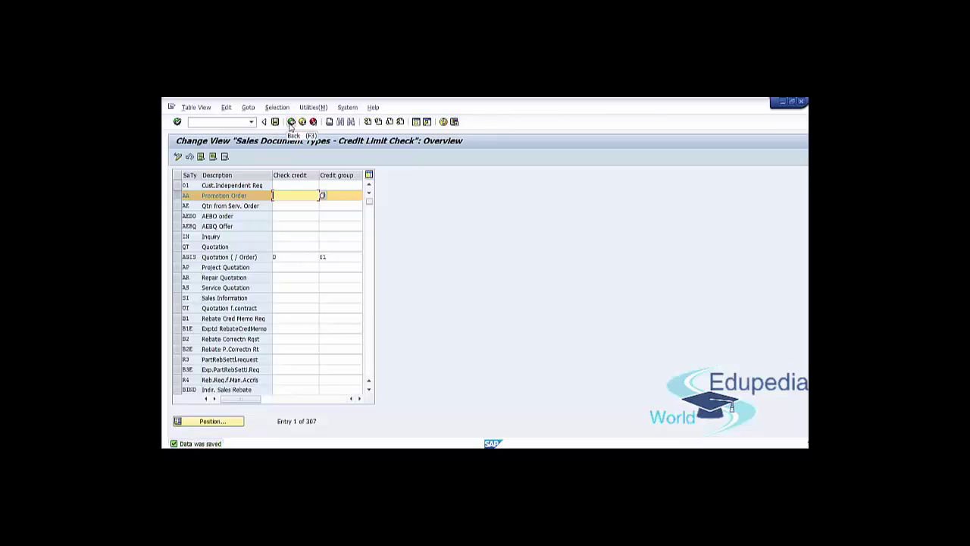
left_click(290, 123)
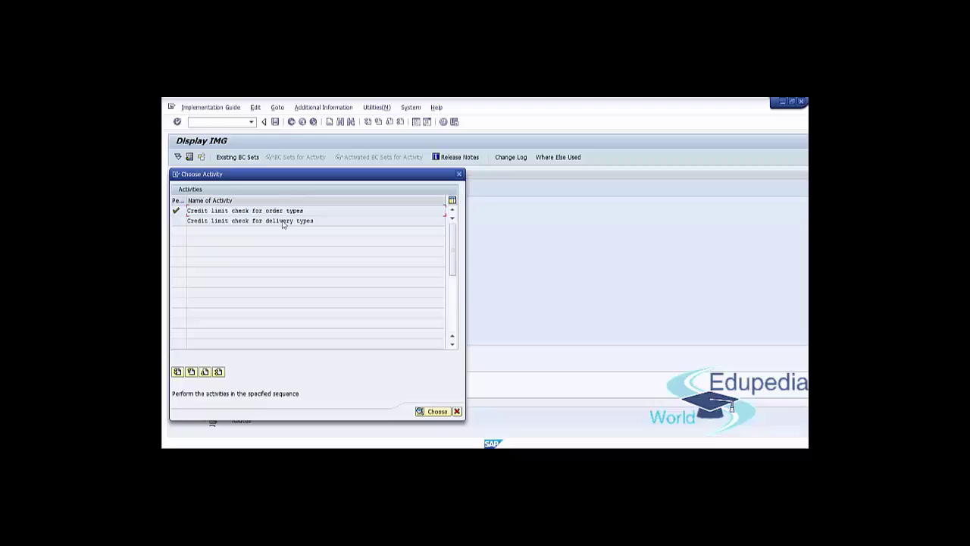
Choose the activity "Credit limit check for delivery types" to open the delivery types overview
left_click_drag(327, 220, 169, 221)
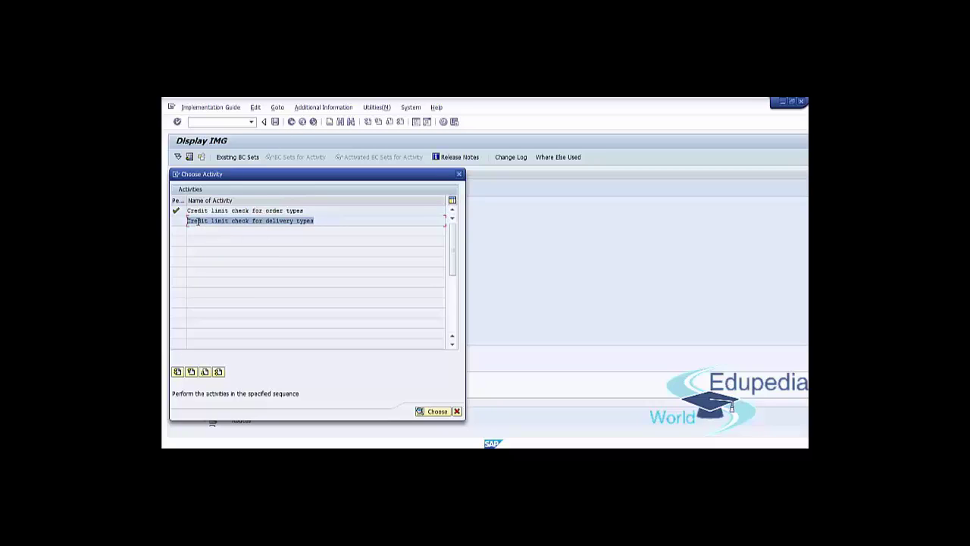
left_click(268, 221)
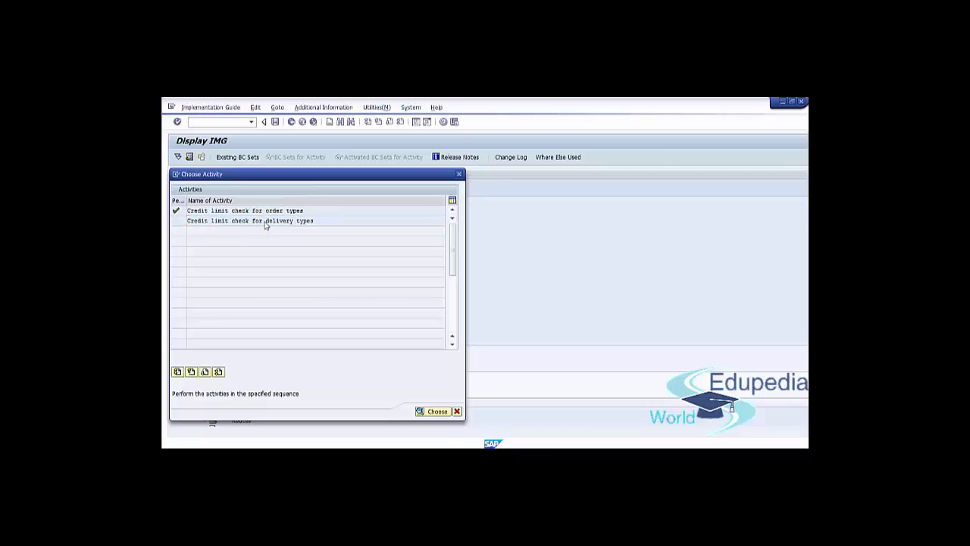
left_click(268, 221)
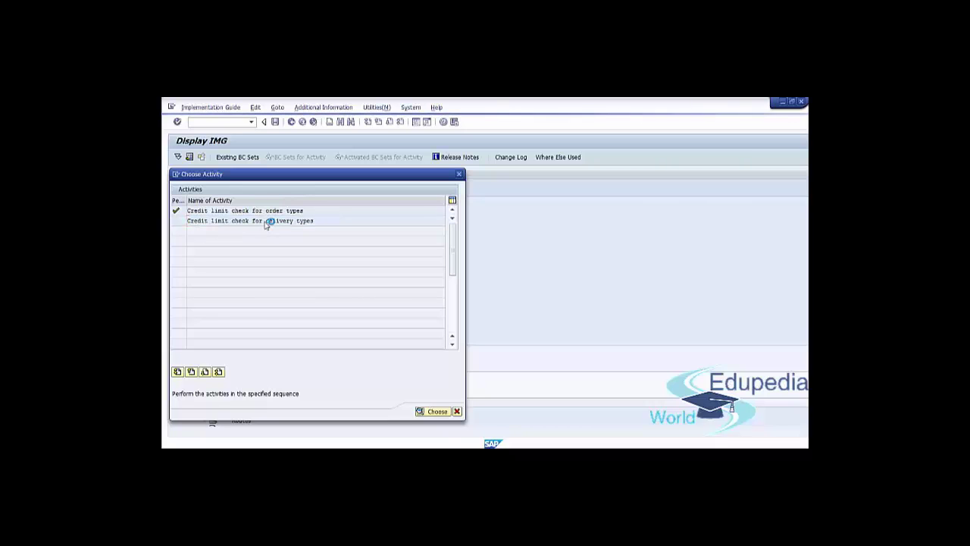
double_click(268, 220)
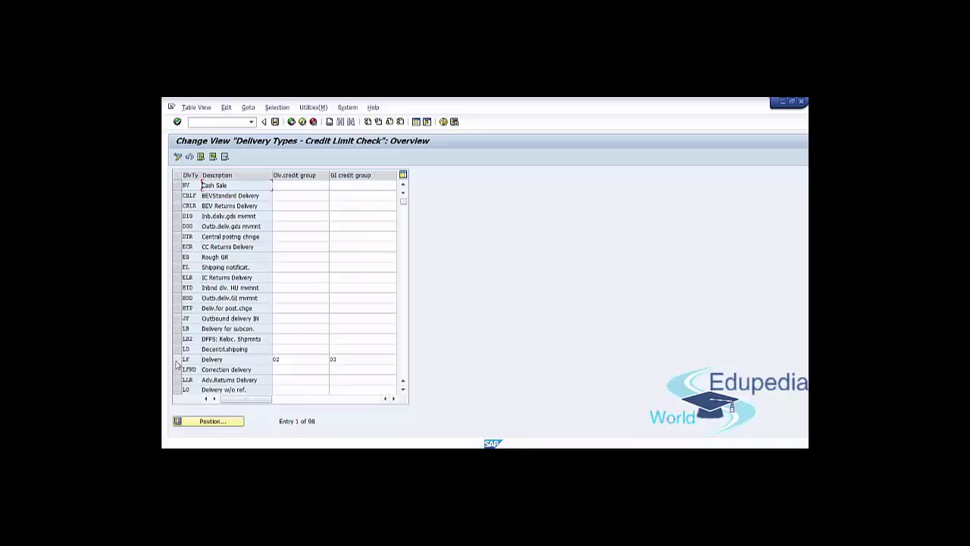
Set the GI credit group of delivery type LF (Delivery) to 01
left_click(177, 359)
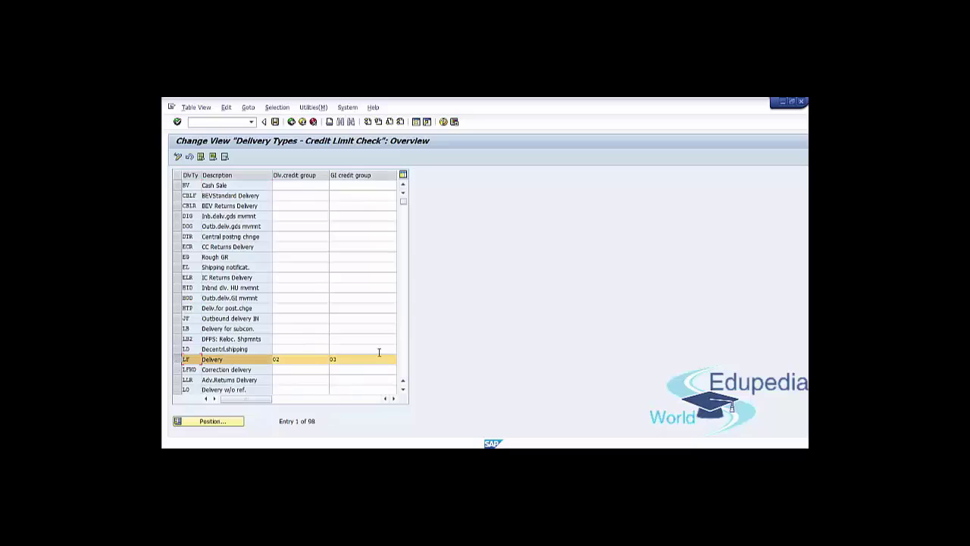
left_click(379, 358)
double_click(372, 358)
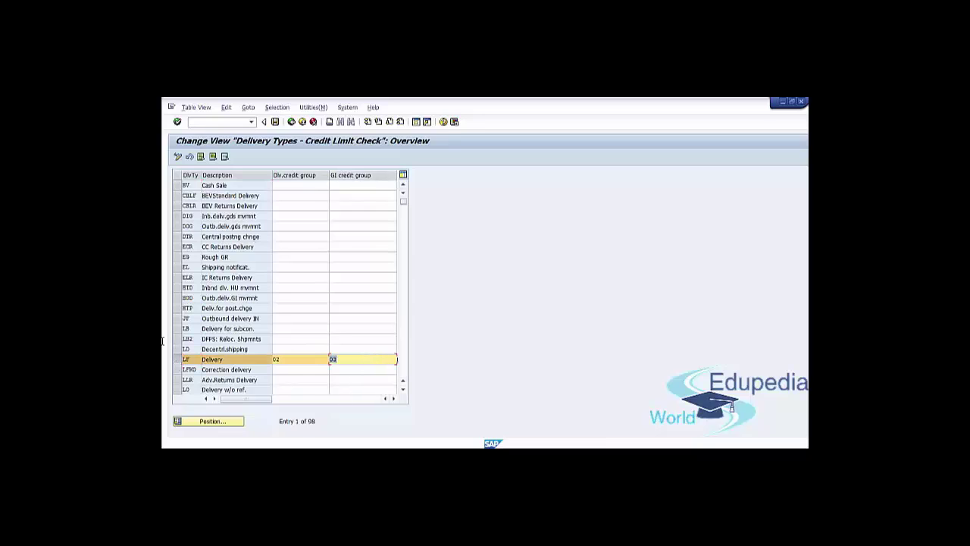
type("01")
key("Return")
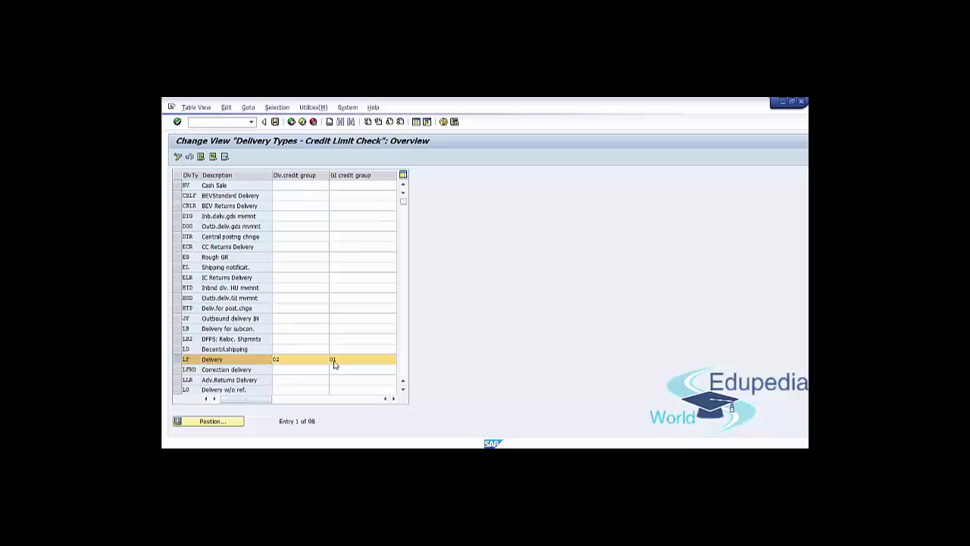
Select 02 (Credit Group for Delivery) from the possible values as the delivery credit group of delivery type LF
left_click(334, 364)
key("F4")
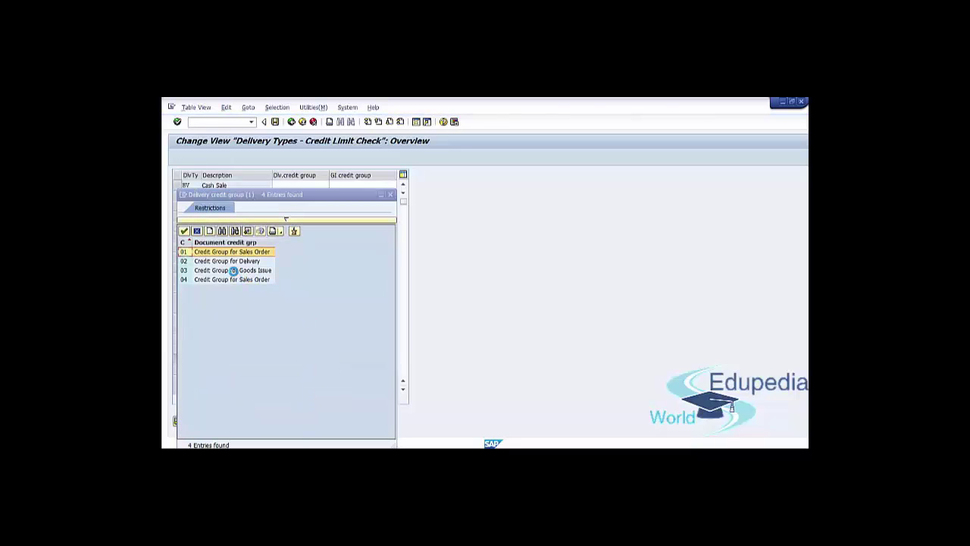
left_click(225, 260)
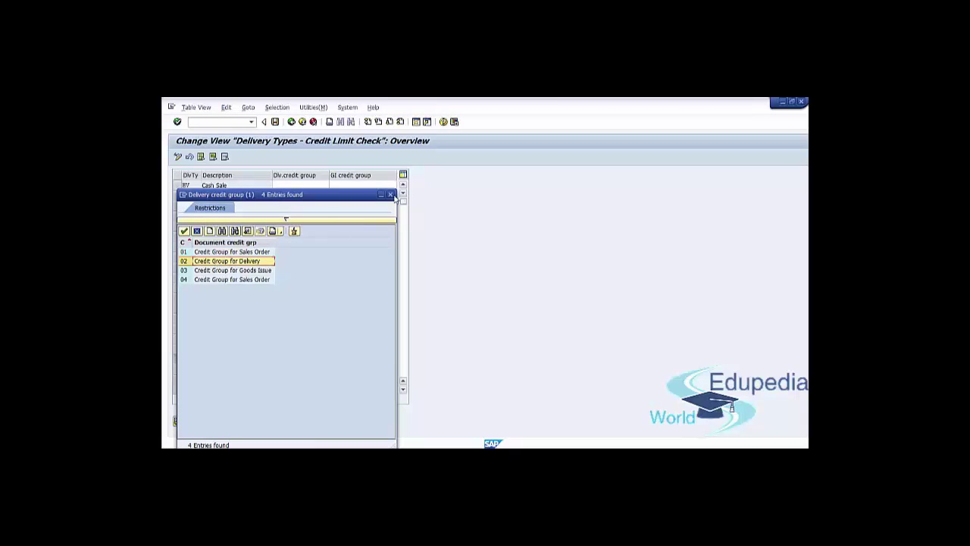
key("Return")
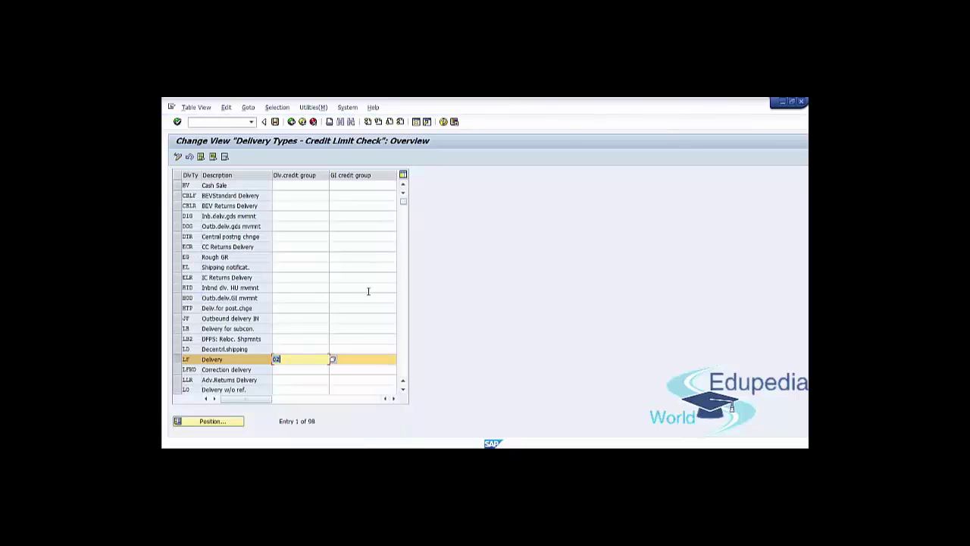
Save the delivery type credit group assignments and exit customizing to SAP Easy Access
left_click(274, 122)
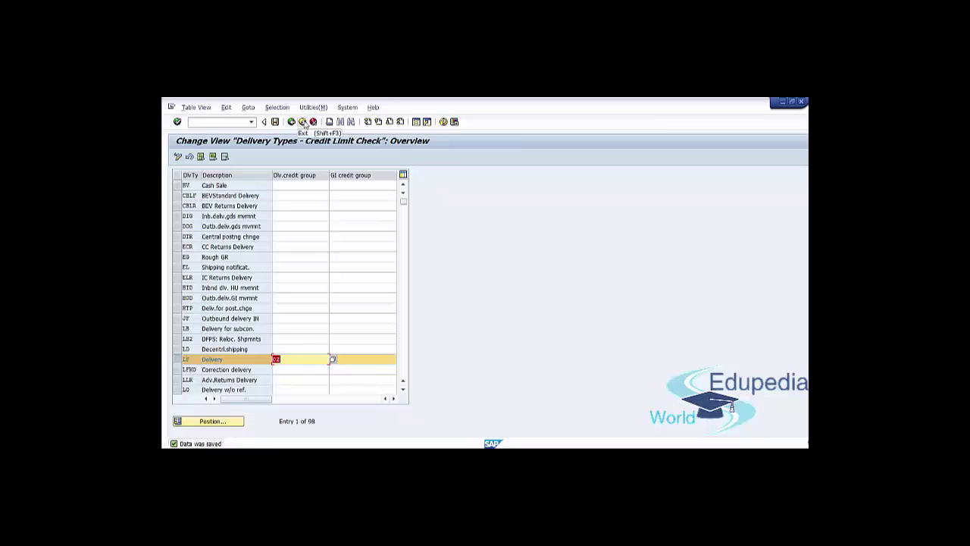
left_click(303, 122)
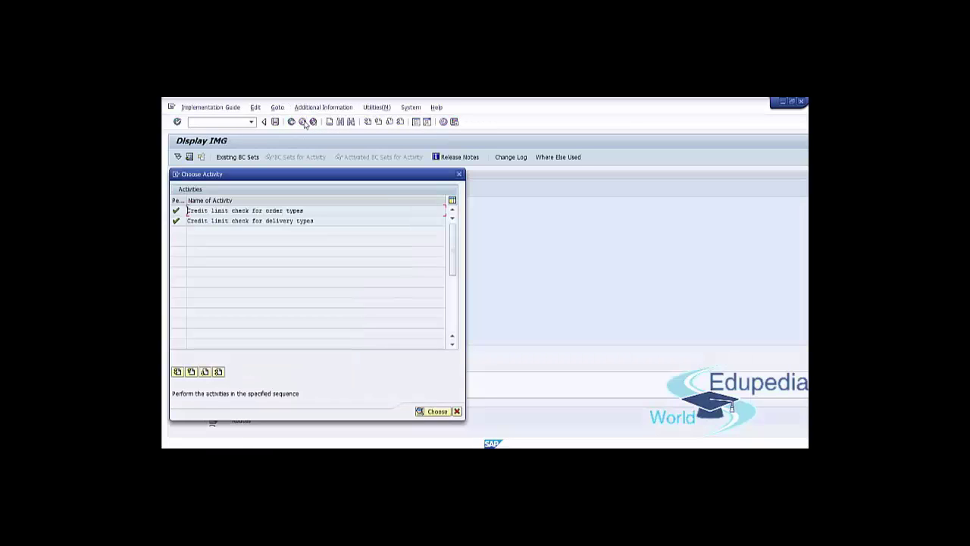
left_click(458, 174)
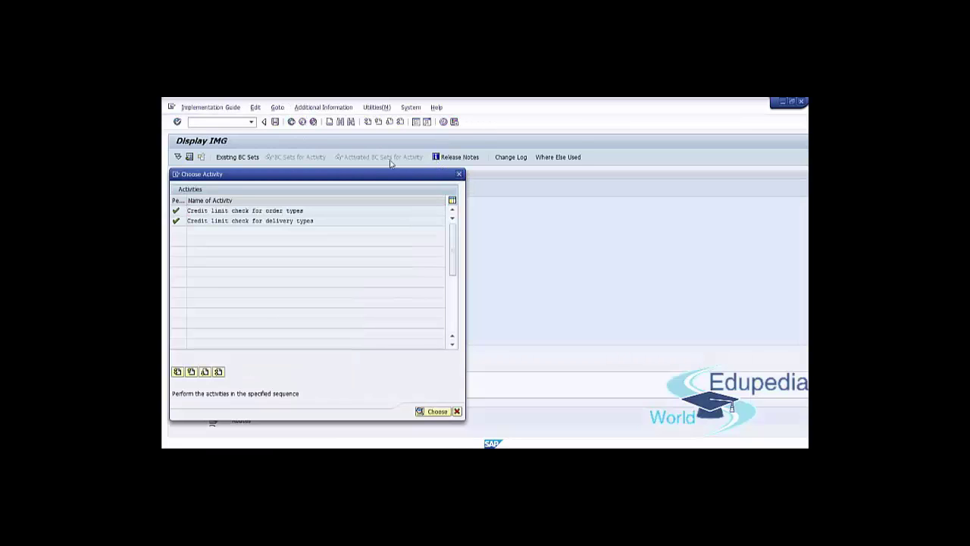
left_click(303, 122)
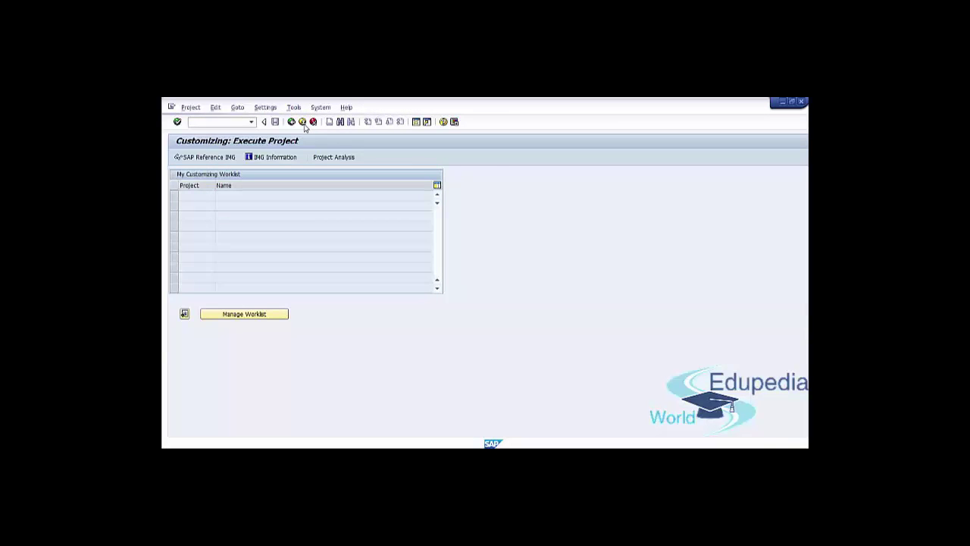
left_click(303, 124)
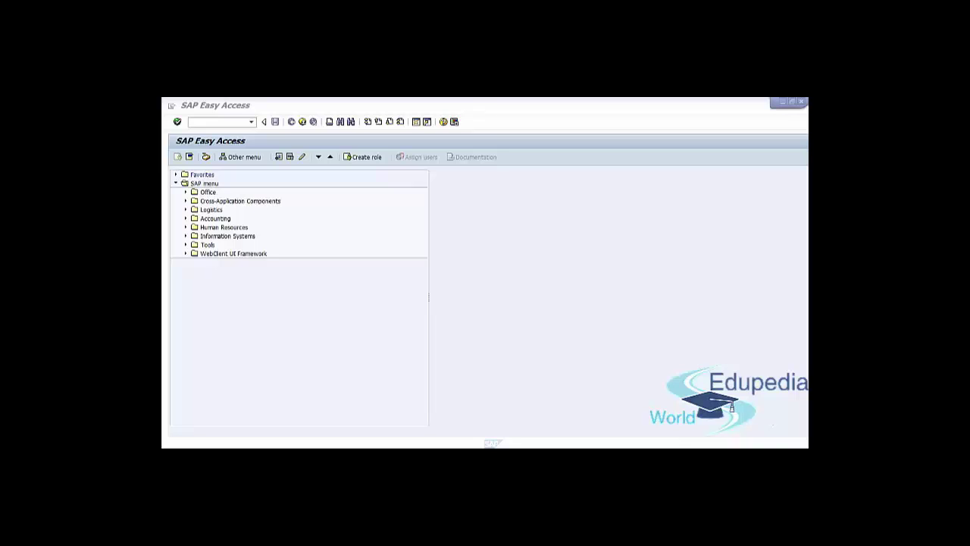
Start transaction spro from the command history and display the SAP Reference IMG
left_click(251, 124)
left_click(251, 123)
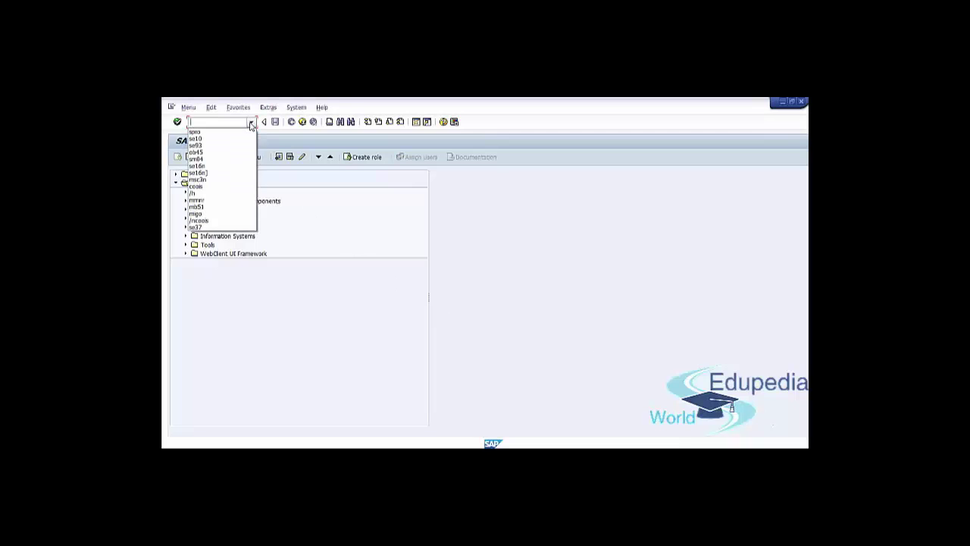
left_click(241, 132)
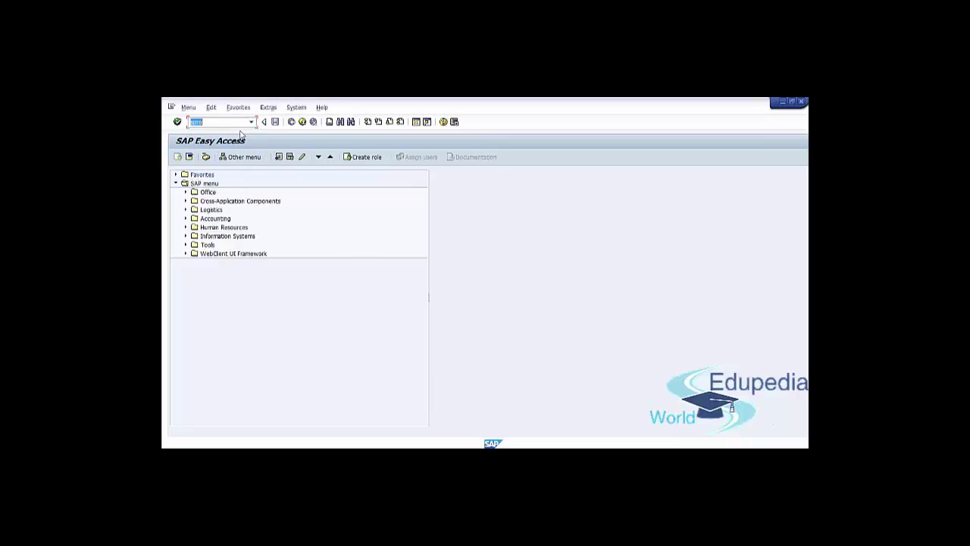
left_click(174, 126)
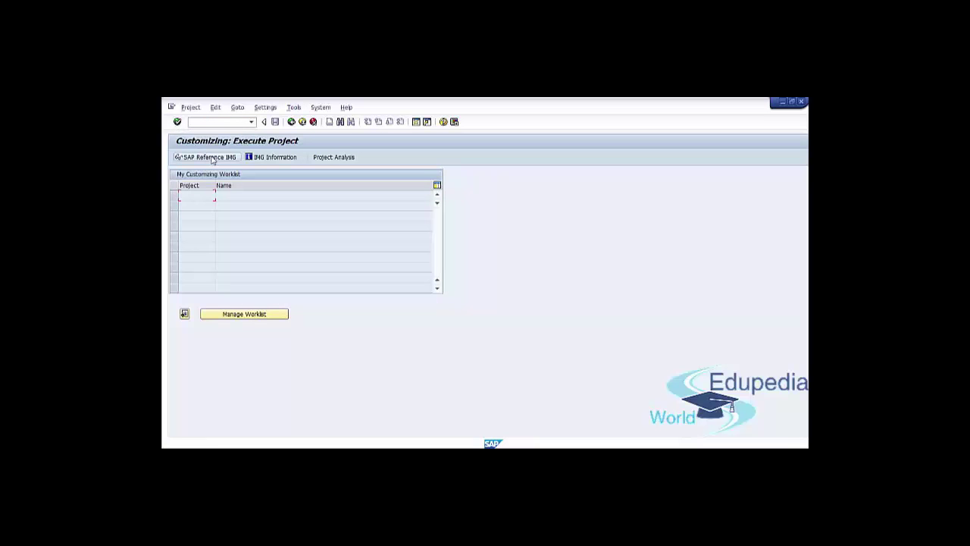
left_click(213, 157)
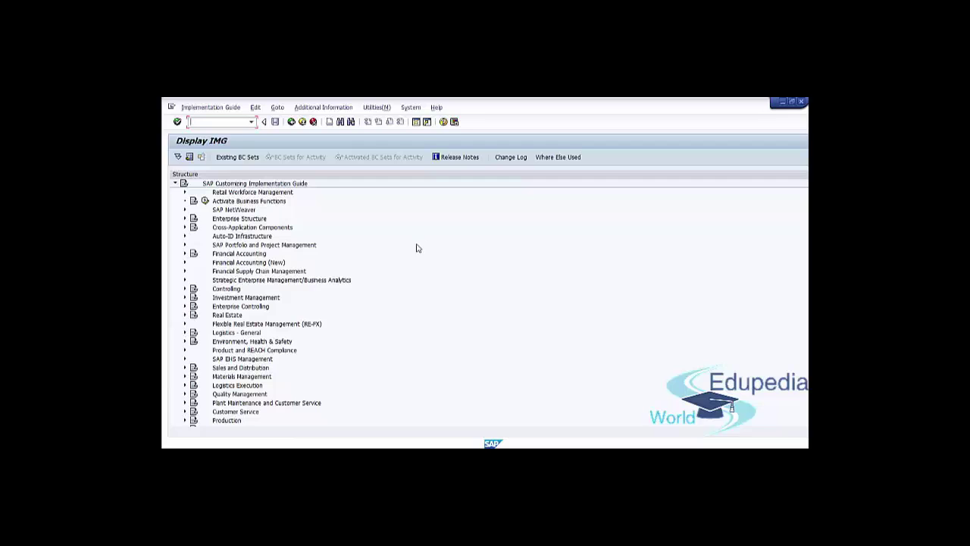
Open Determine Active Receivables Per Item Category under Sales and Distribution > Basic Functions > Credit Management/Risk Management > Credit Management/Risk Management Settings
scroll(402, 254, "down", 1)
scroll(390, 260, "down", 1)
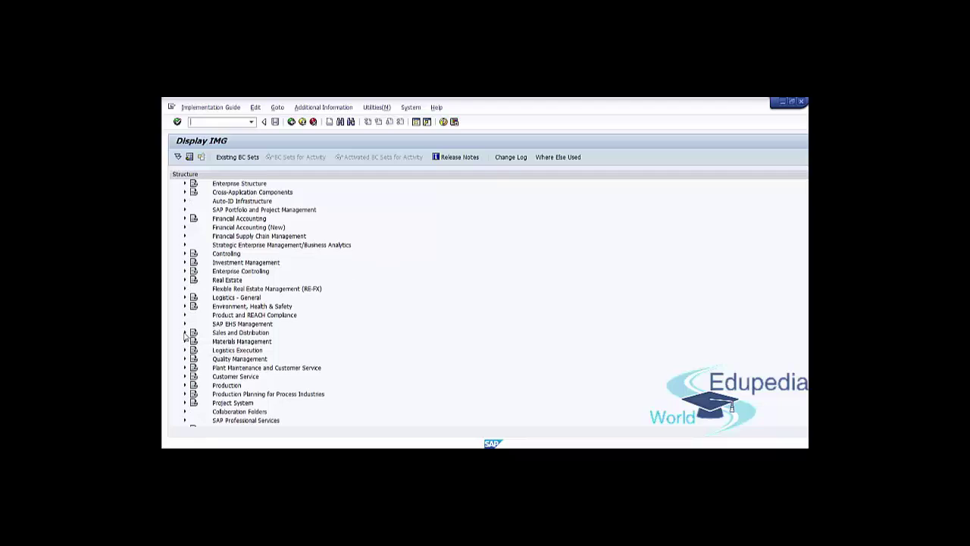
left_click(184, 332)
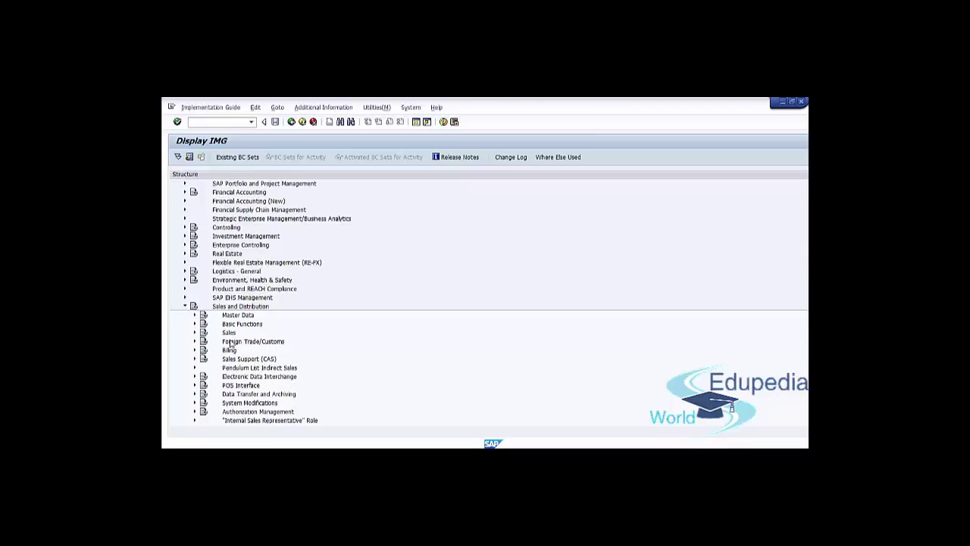
left_click(194, 324)
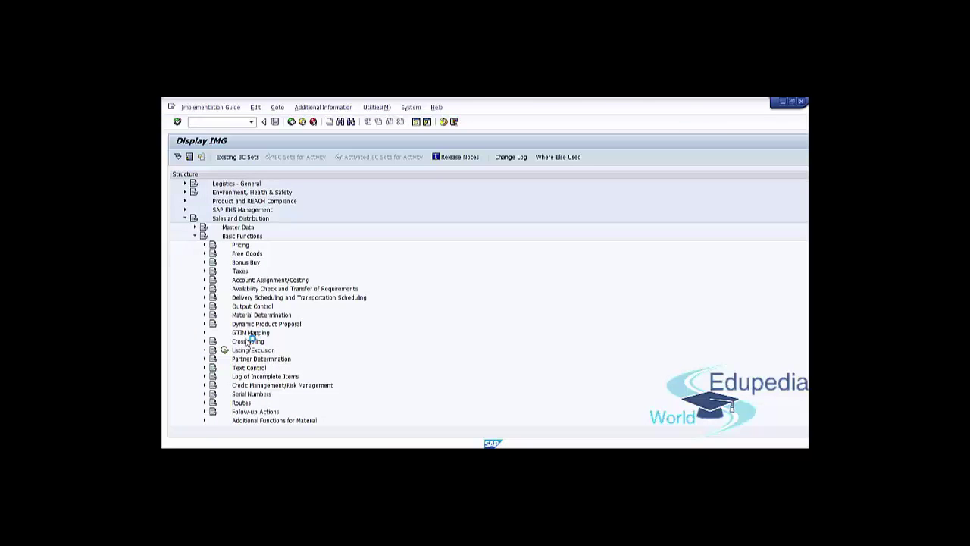
scroll(249, 341, "down", 2)
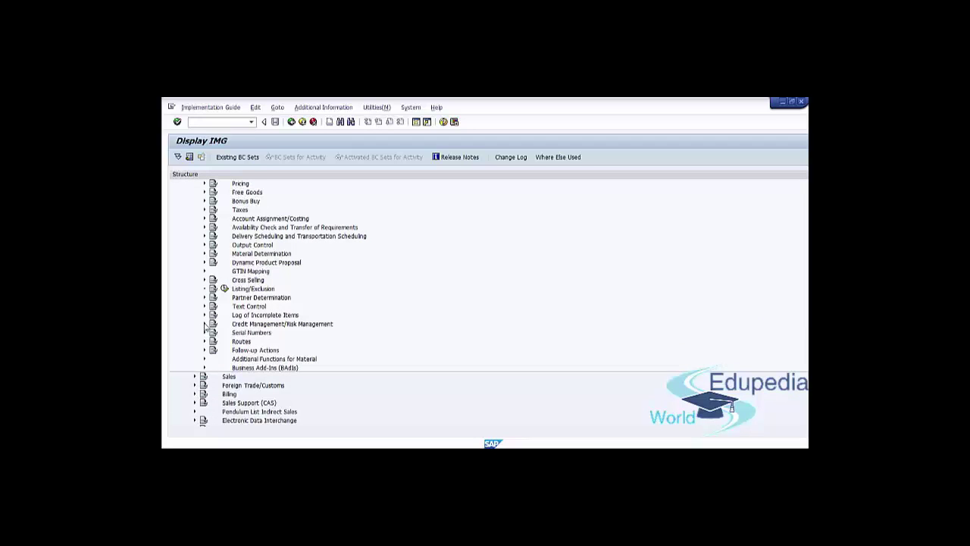
left_click(204, 325)
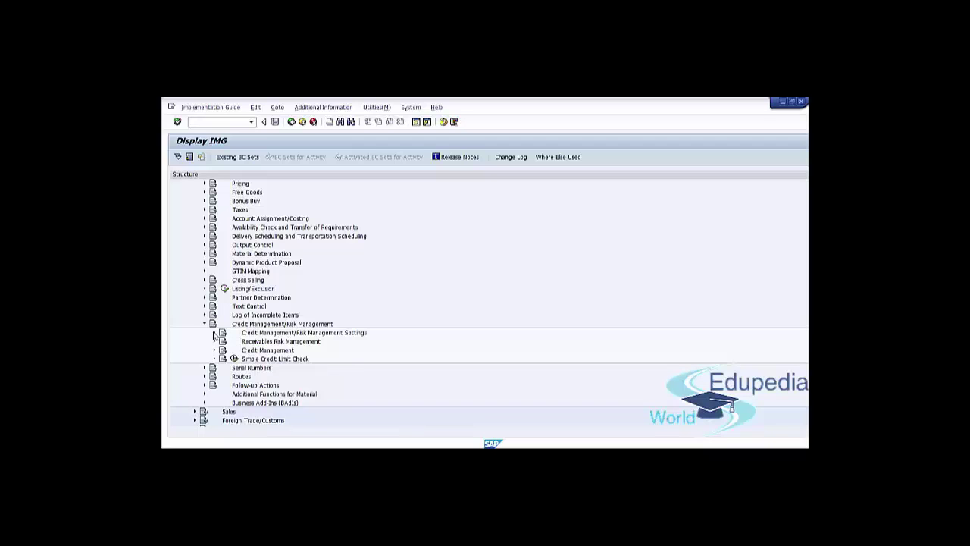
left_click(214, 333)
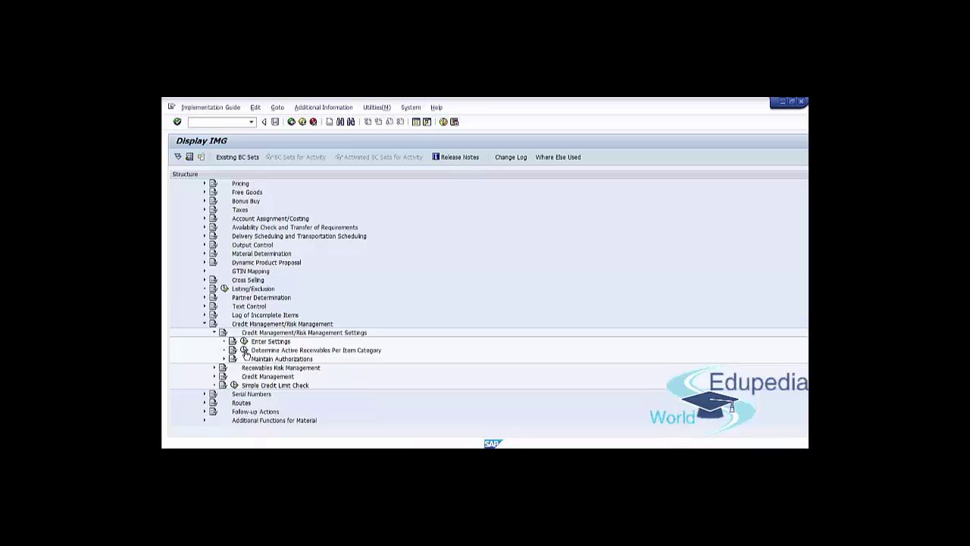
left_click(245, 352)
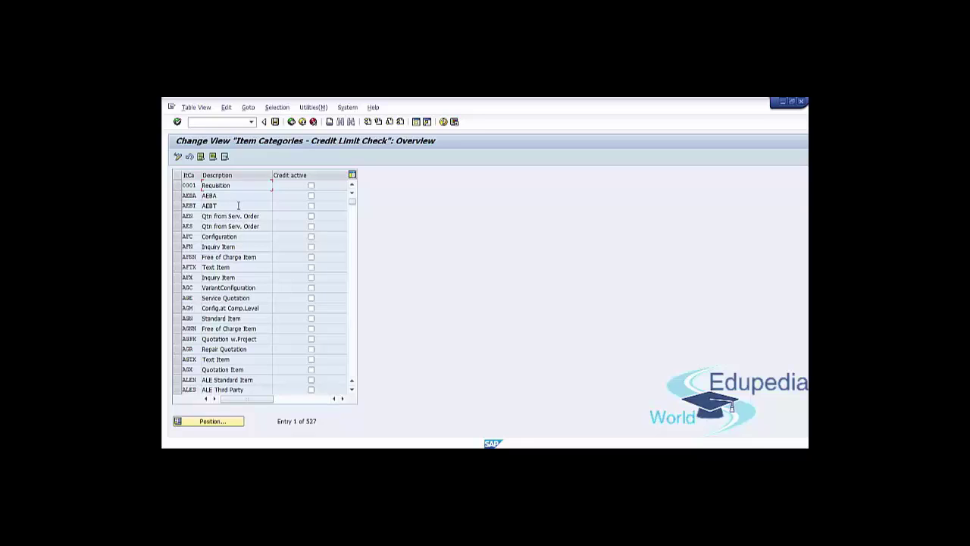
Mark item categories Factory sales item, Contract item - RR=A, Contract item - RR=D and Maint.Contract Item as credit active
left_click_drag(352, 202, 353, 372)
scroll(244, 292, "up", 3)
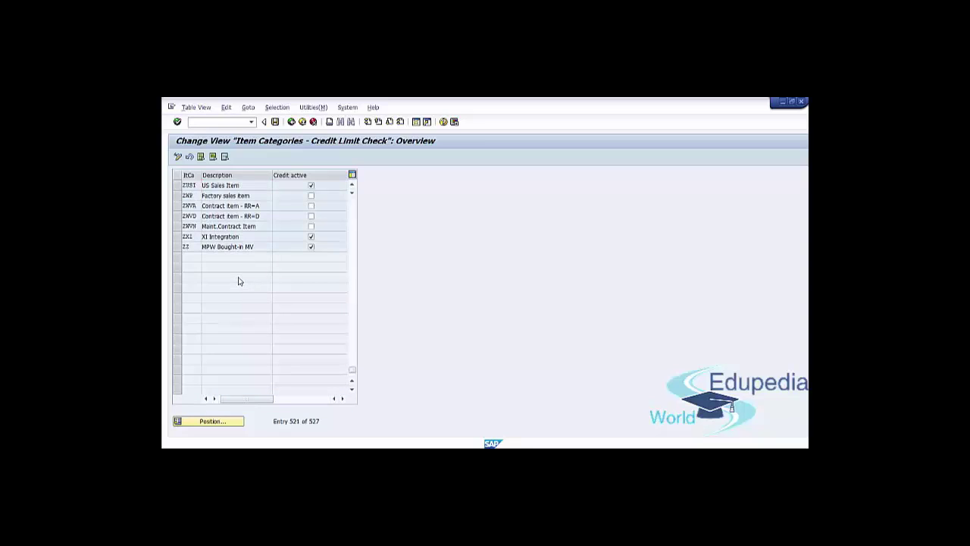
scroll(238, 280, "up", 1)
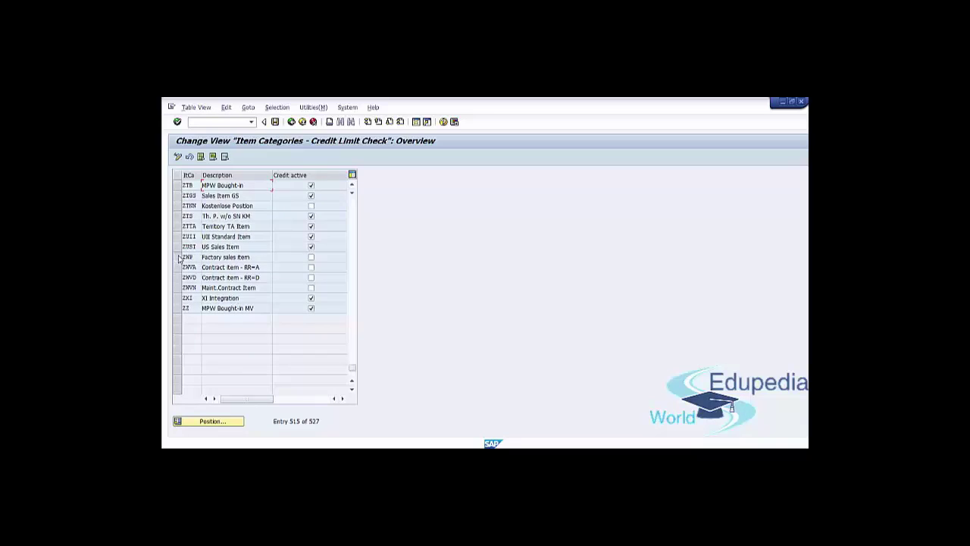
left_click_drag(179, 259, 179, 291)
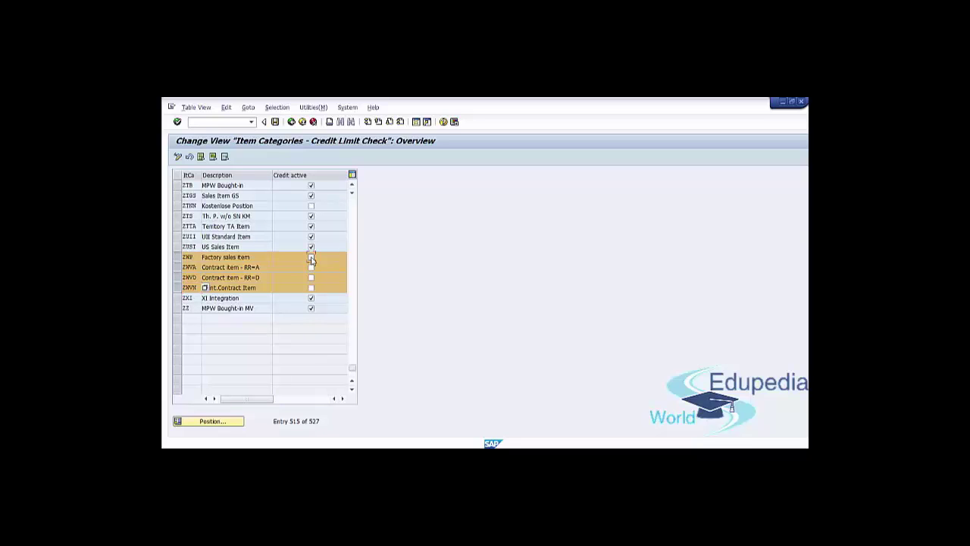
left_click(311, 258)
left_click(311, 277)
Save the item category credit limit check settings and exit customizing to SAP Easy Access
left_click(276, 123)
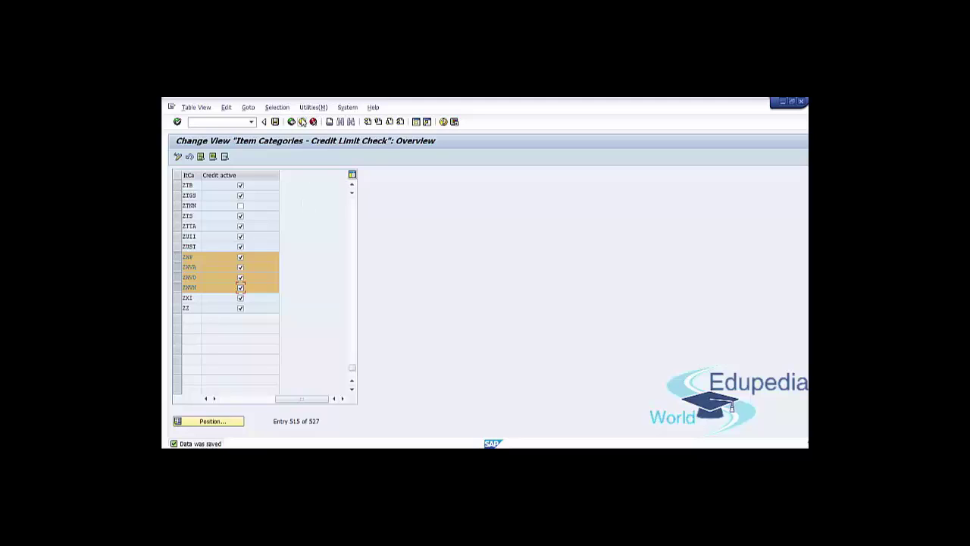
left_click(302, 122)
left_click(302, 122)
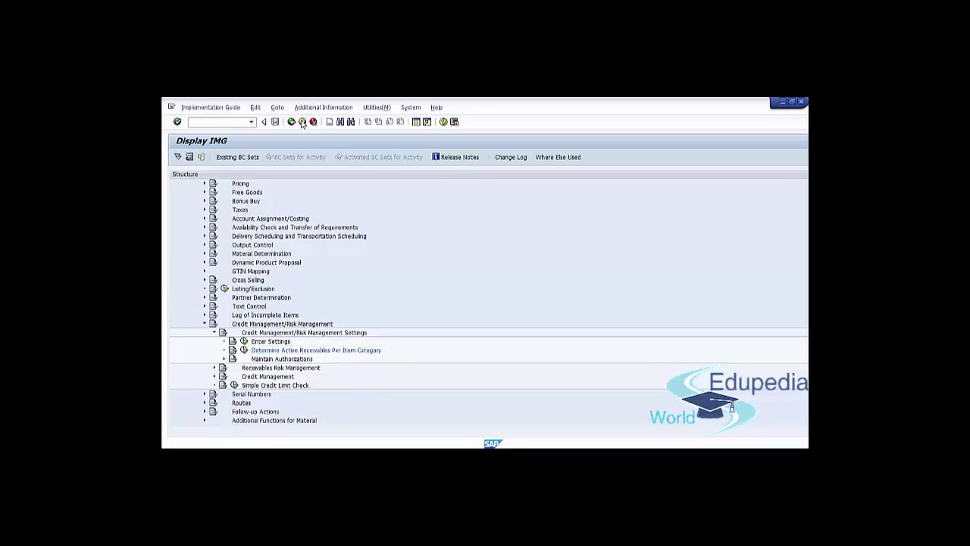
left_click(301, 122)
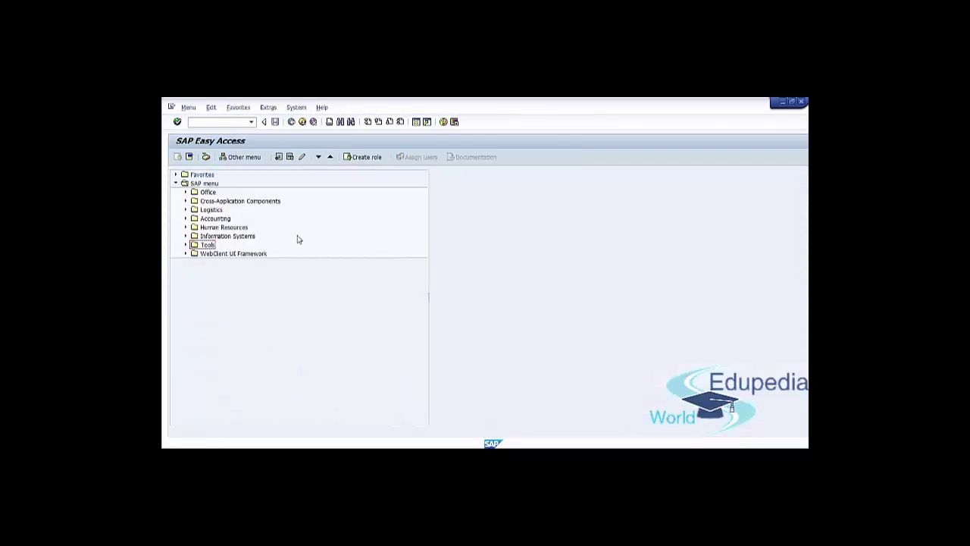